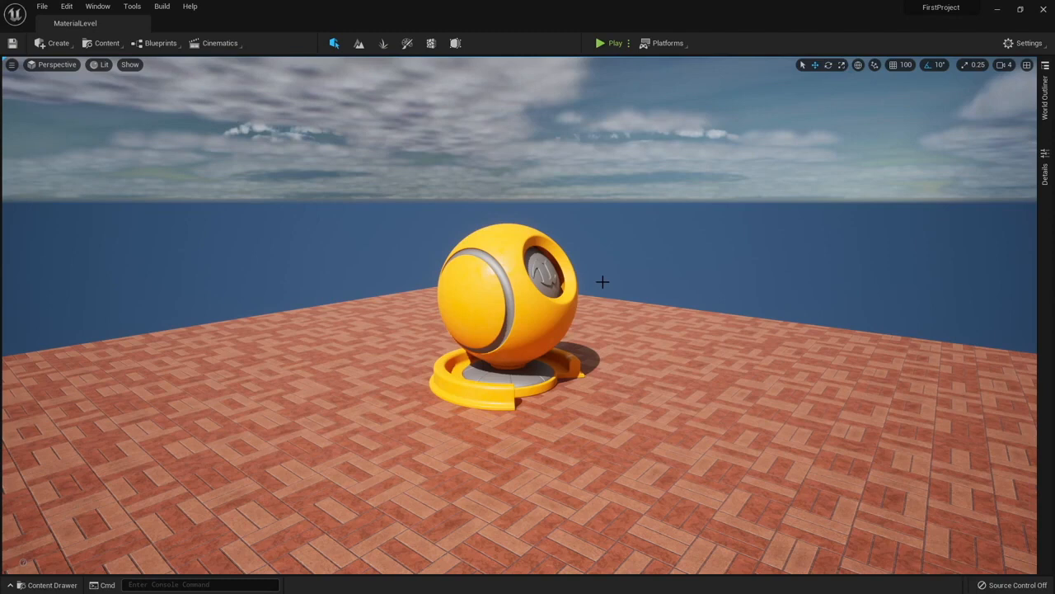
Rename the SpanishPavement material in the Materials folder as M_MasterMaterial
{"action": "key", "text": "ctrl+space"}
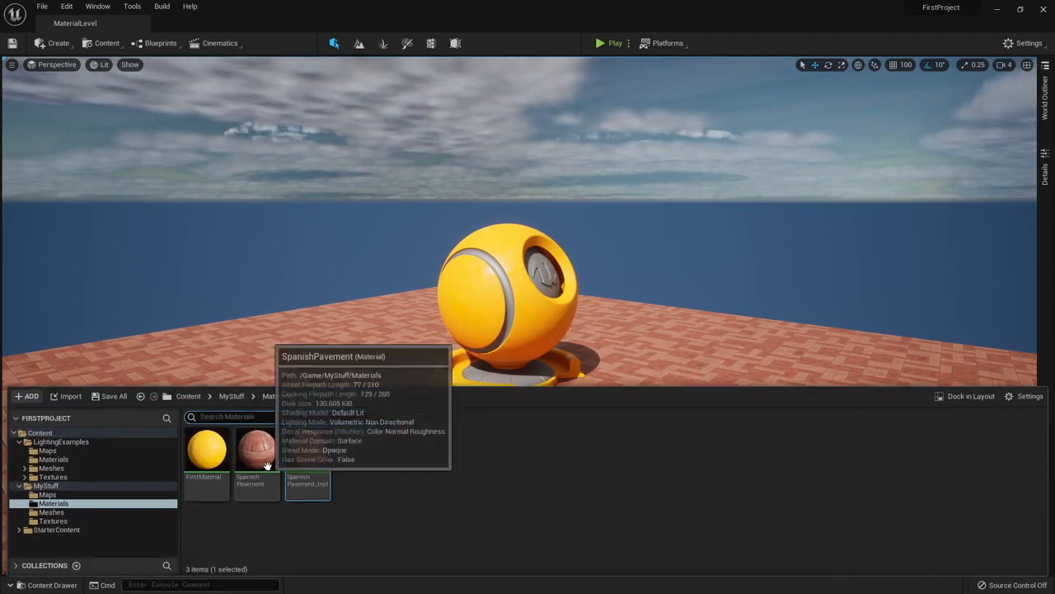
{"action": "left_click", "coordinate": [279, 521]}
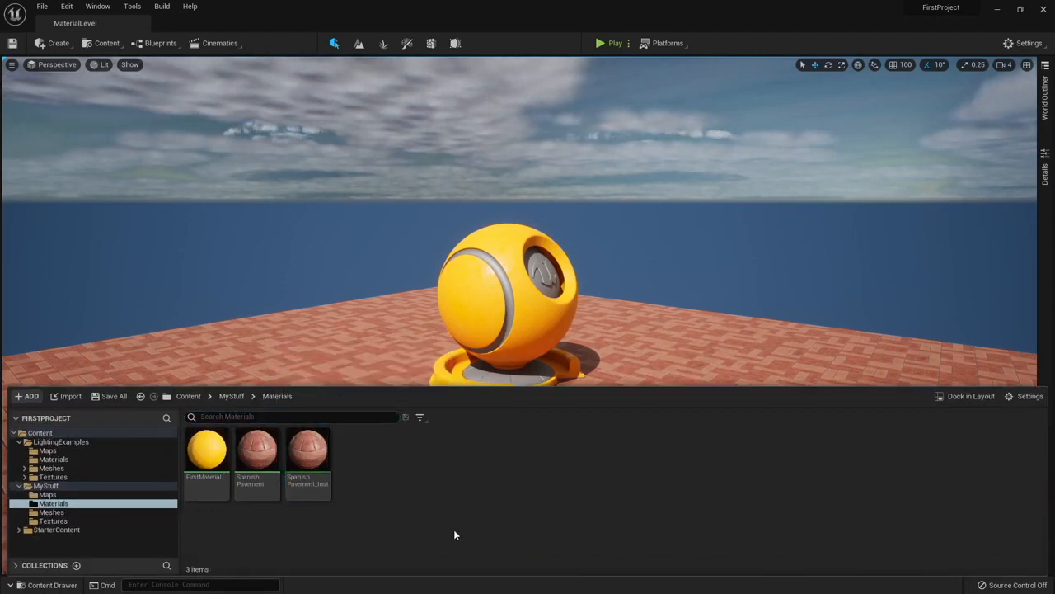
{"action": "right_click", "coordinate": [254, 486]}
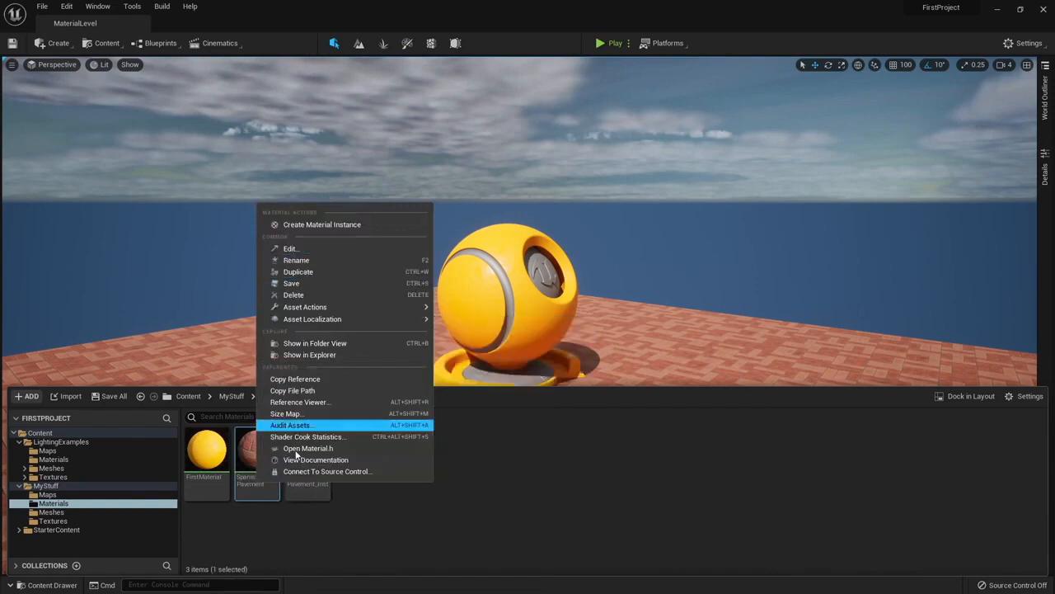
{"action": "left_click", "coordinate": [253, 528]}
{"action": "left_click", "coordinate": [266, 483]}
{"action": "left_click", "coordinate": [265, 482]}
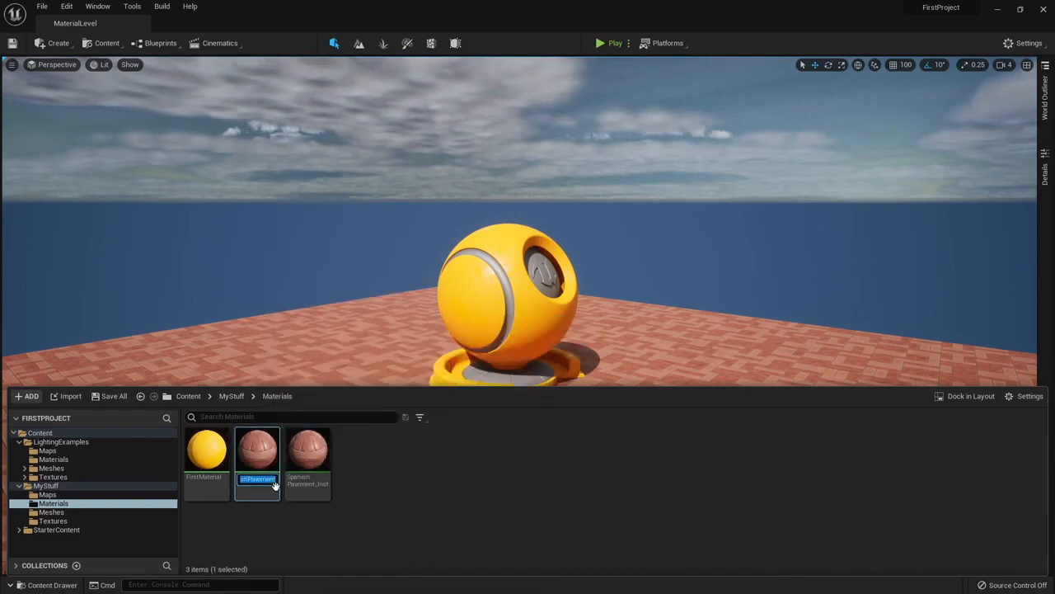
{"action": "type", "text": "M_MasterMaterial"}
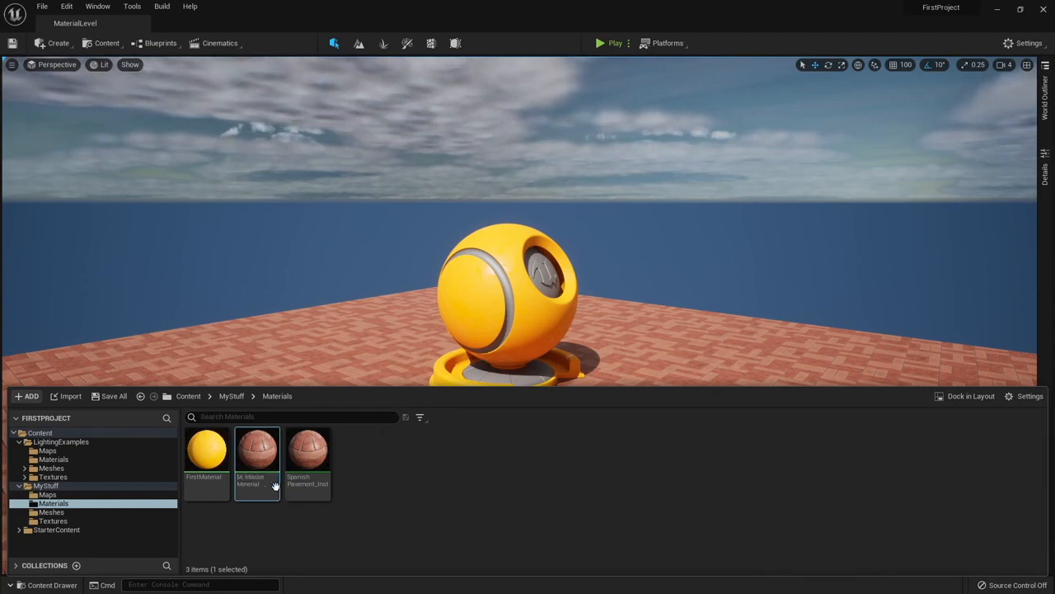
Open M_MasterMaterial and convert its base color texture sample to a parameter named Color
{"action": "double_click", "coordinate": [258, 452]}
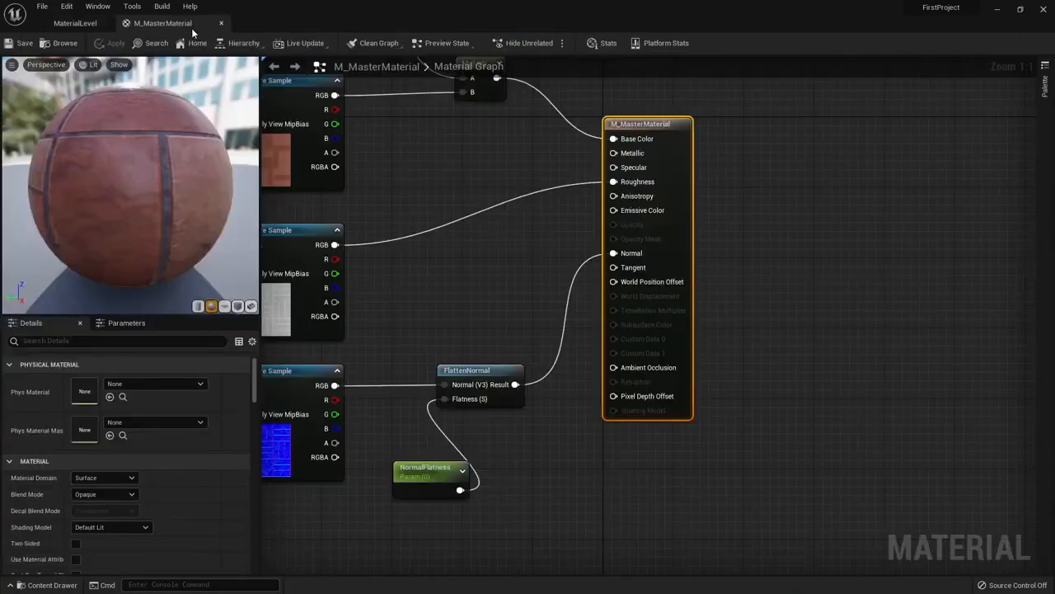
{"action": "scroll", "coordinate": [507, 281], "scroll_direction": "down", "scroll_amount": 3}
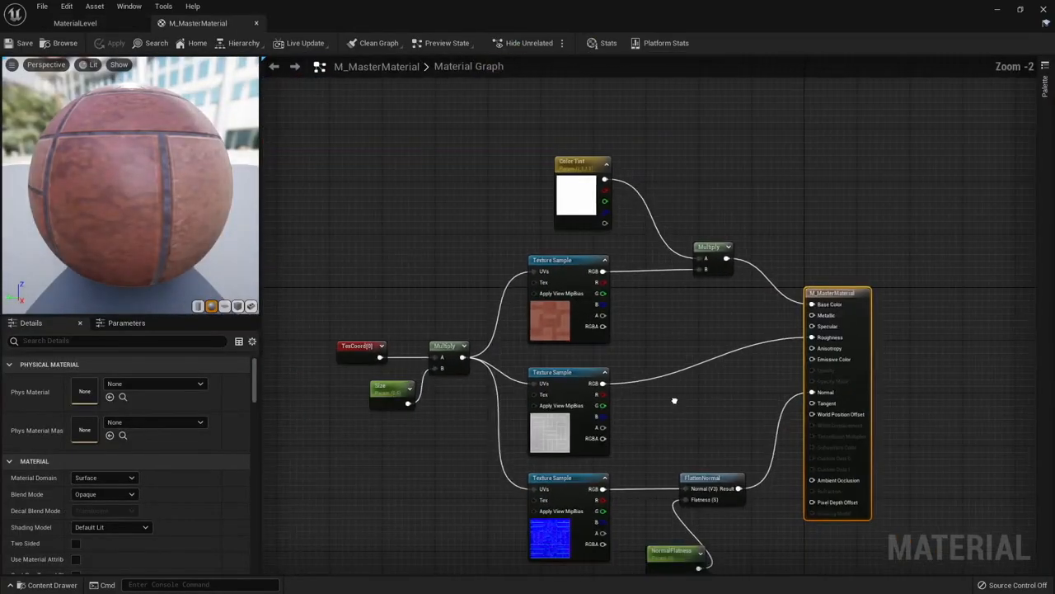
{"action": "right_click", "coordinate": [545, 193]}
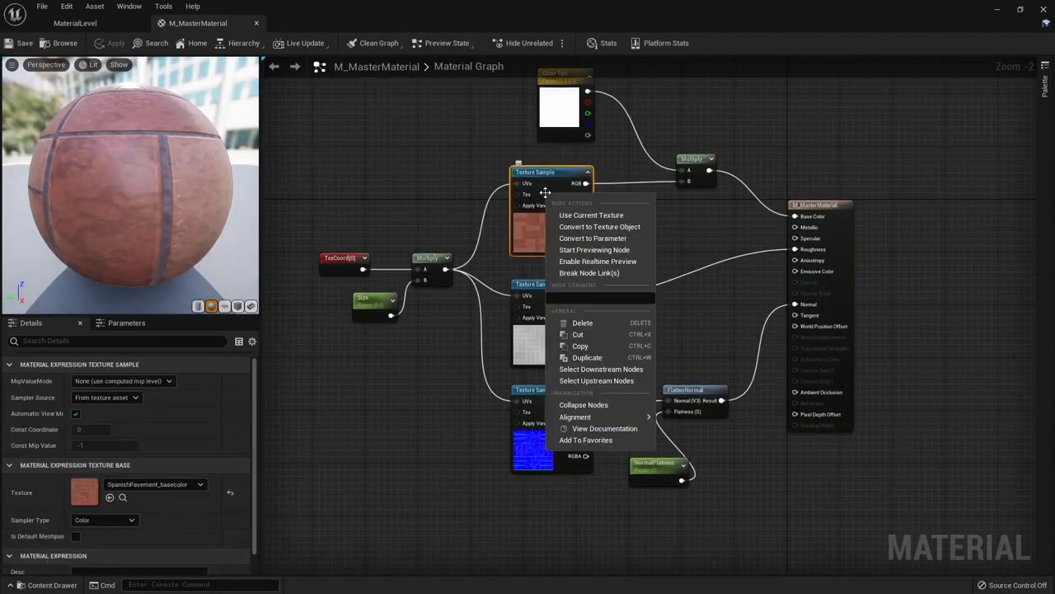
{"action": "left_click", "coordinate": [620, 239]}
{"action": "type", "text": "T"}
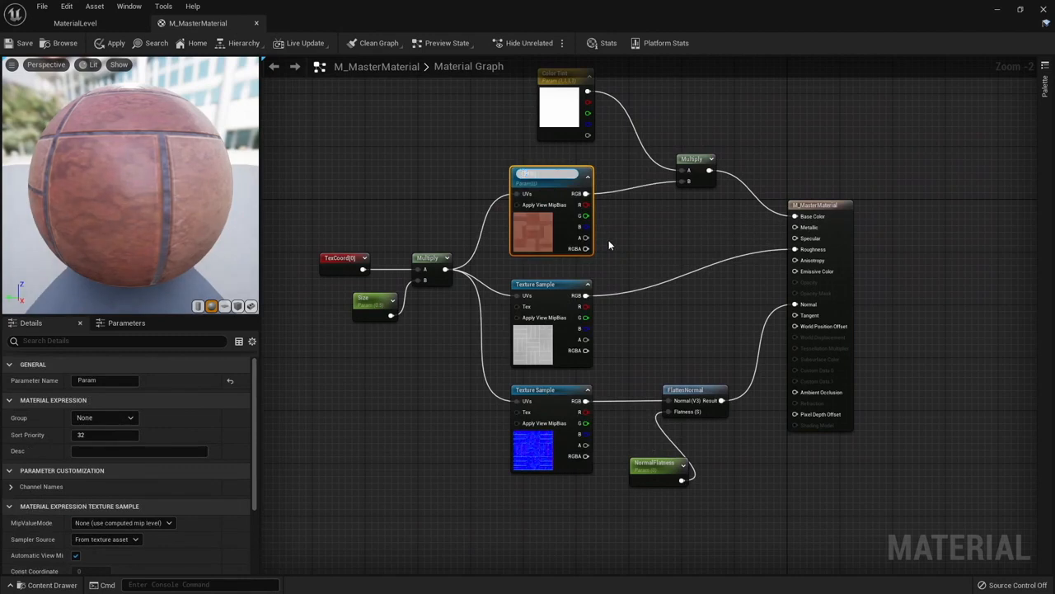
{"action": "key", "text": "Return"}
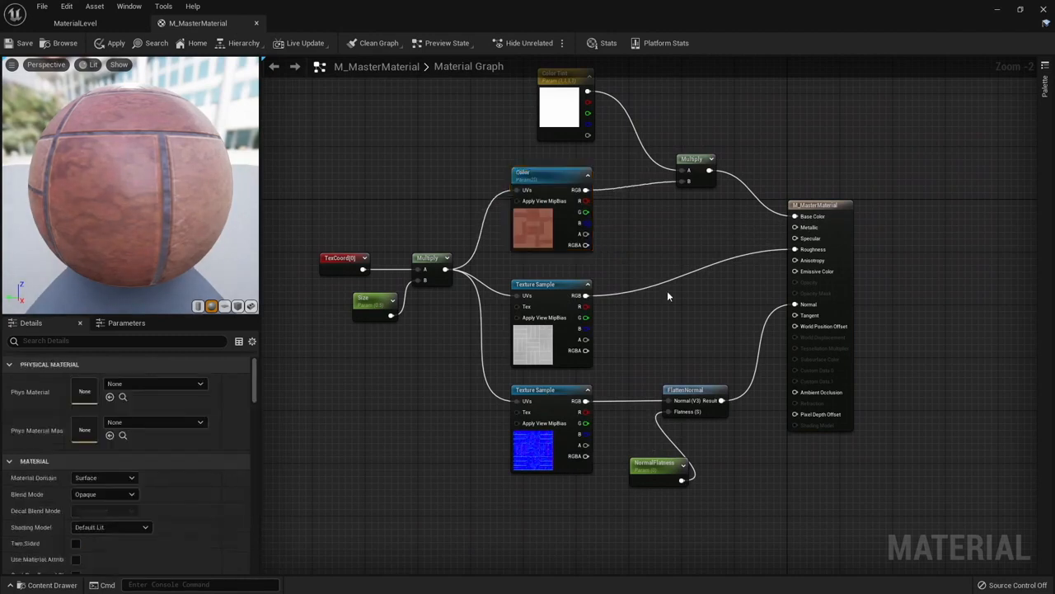
Convert the gray roughness texture sample to a parameter named Roughness
{"action": "right_click", "coordinate": [540, 337]}
{"action": "left_click", "coordinate": [590, 380]}
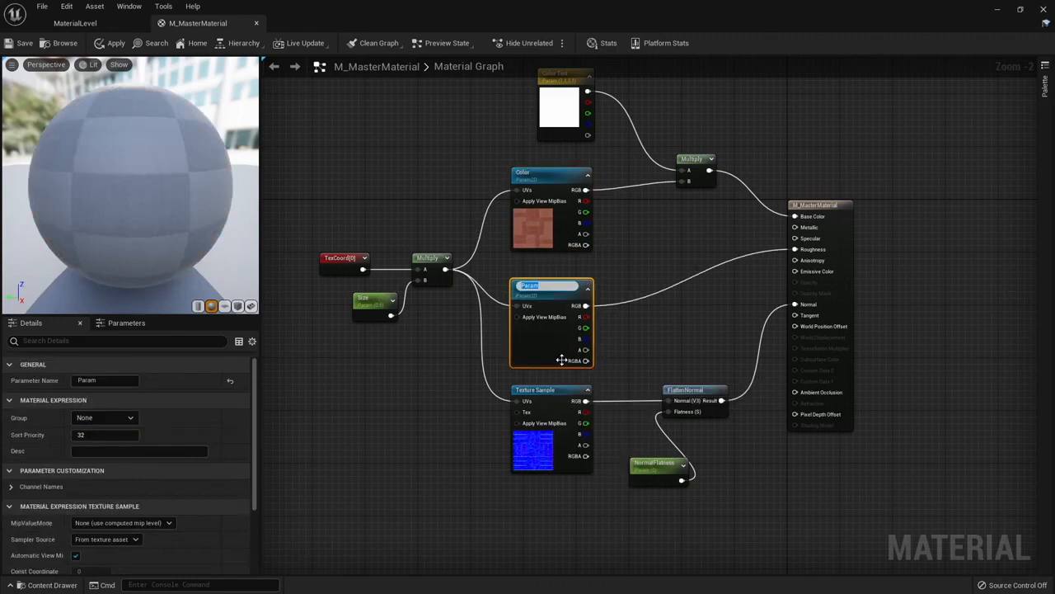
{"action": "key", "text": "Return"}
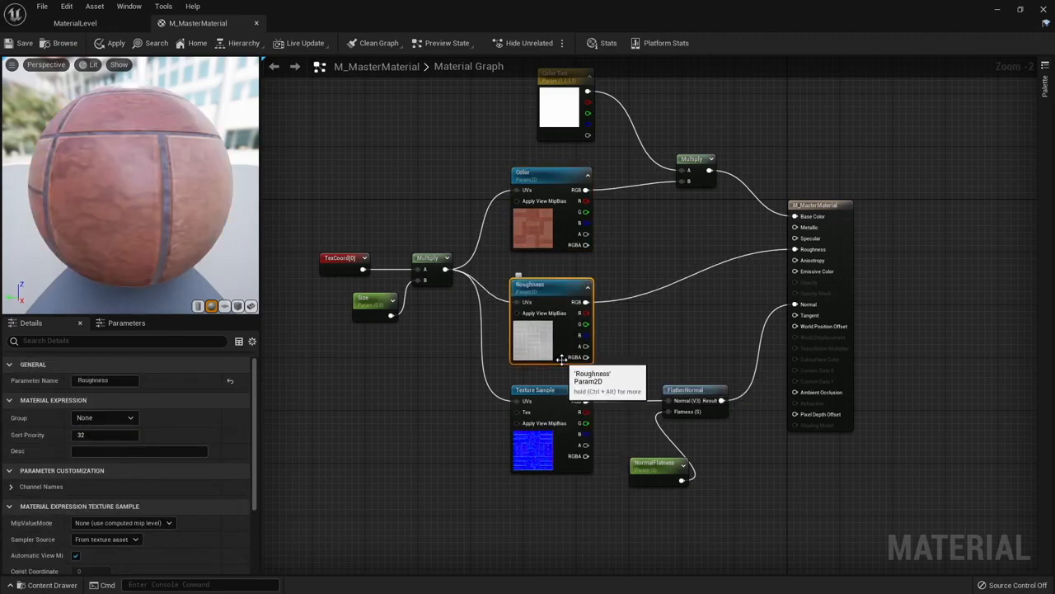
Convert the blue normal map texture sample to a parameter named Normal
{"action": "right_click", "coordinate": [534, 437]}
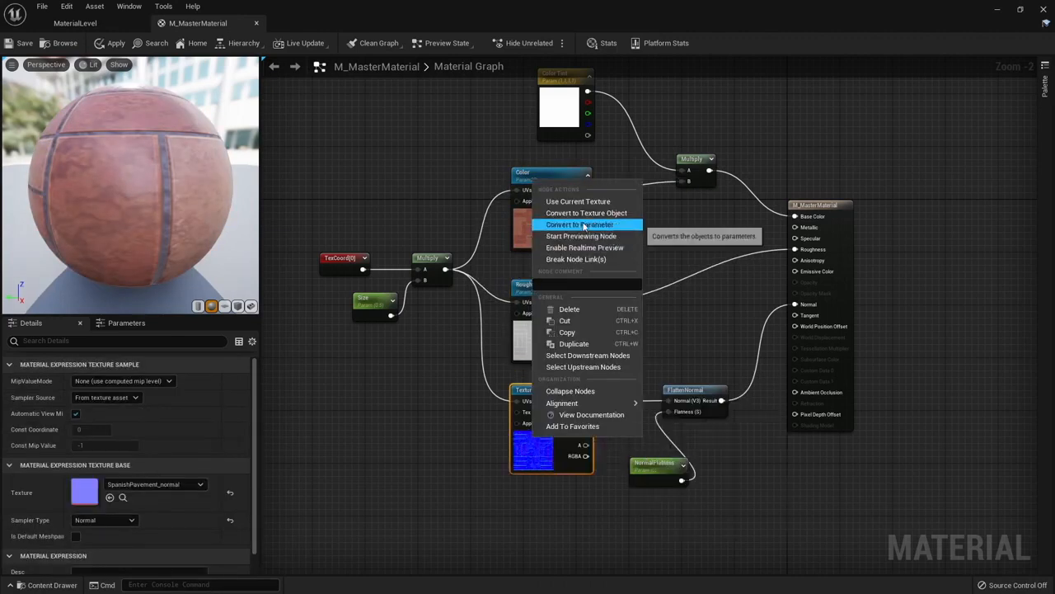
{"action": "left_click", "coordinate": [588, 224]}
{"action": "type", "text": "Normal"}
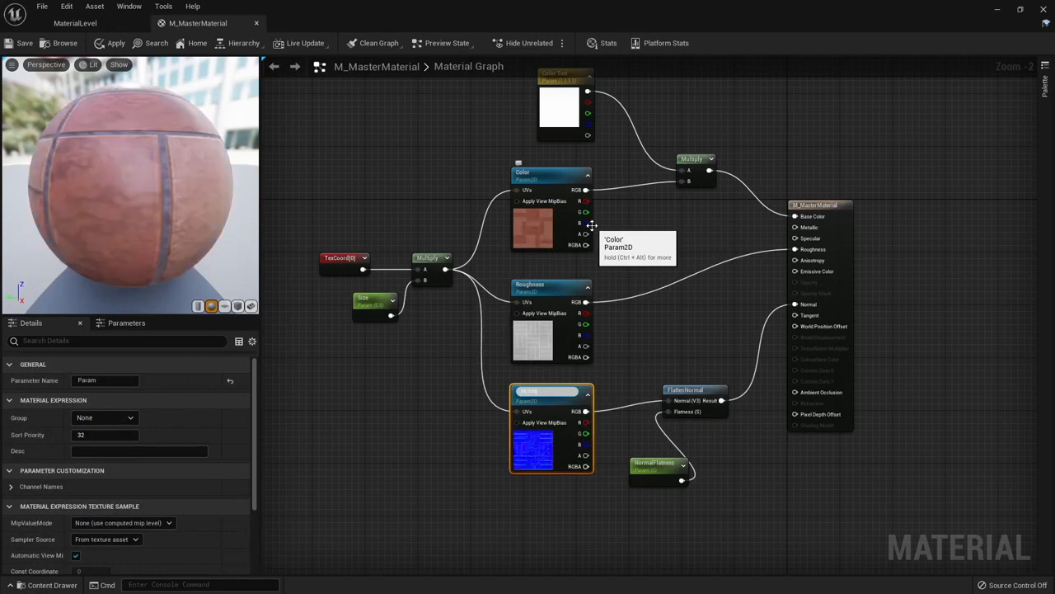
{"action": "key", "text": "Return"}
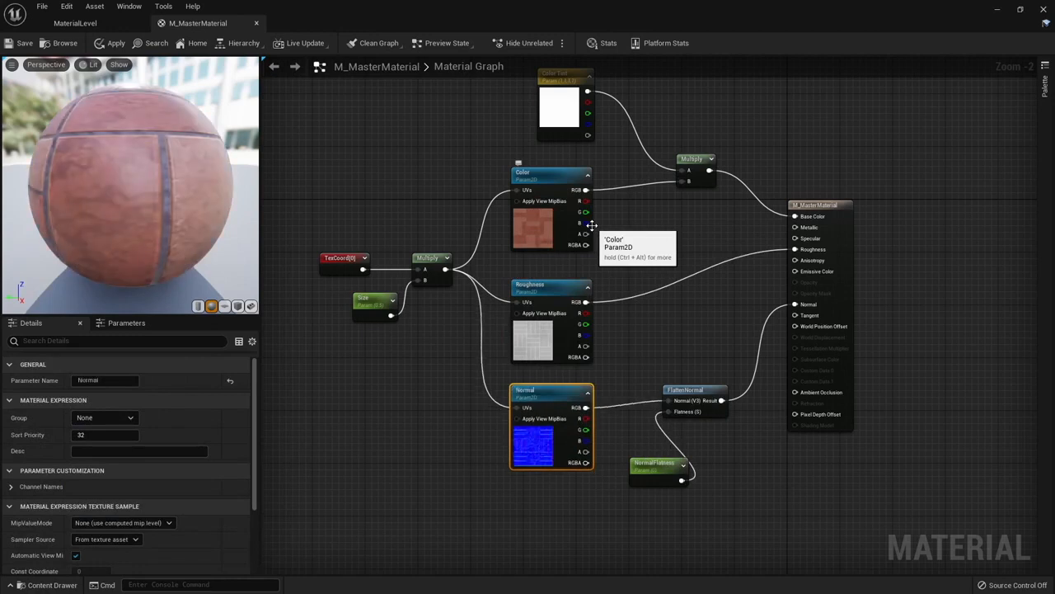
Set the default value of the Size scalar parameter to 1
{"action": "right_click_drag", "start_coordinate": [399, 378], "coordinate": [459, 377]}
{"action": "left_click", "coordinate": [458, 377]}
{"action": "left_click", "coordinate": [430, 299]}
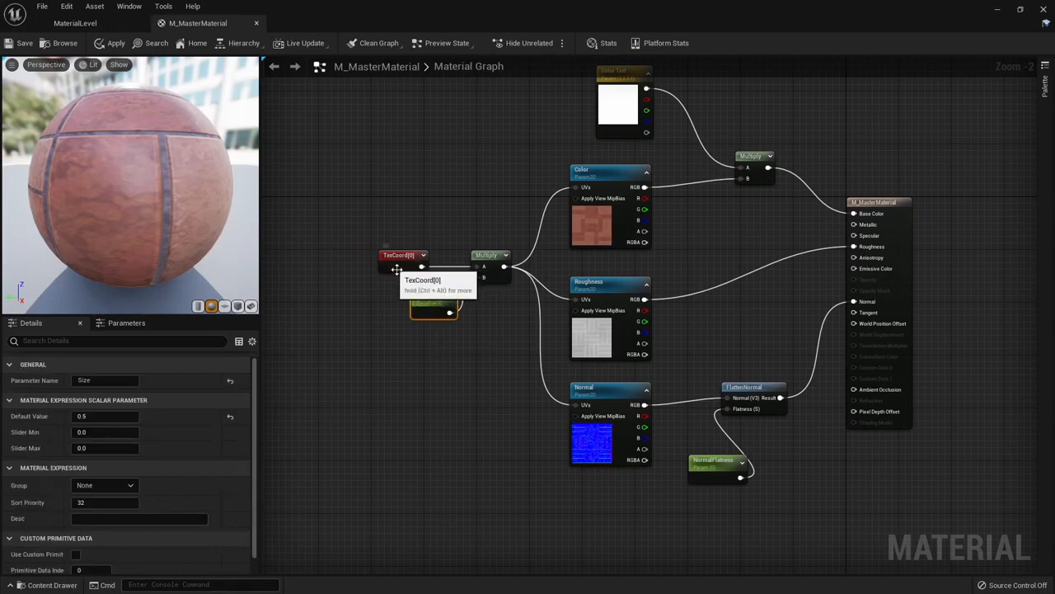
{"action": "left_click", "coordinate": [115, 415]}
{"action": "type", "text": "1"}
{"action": "key", "text": "Return"}
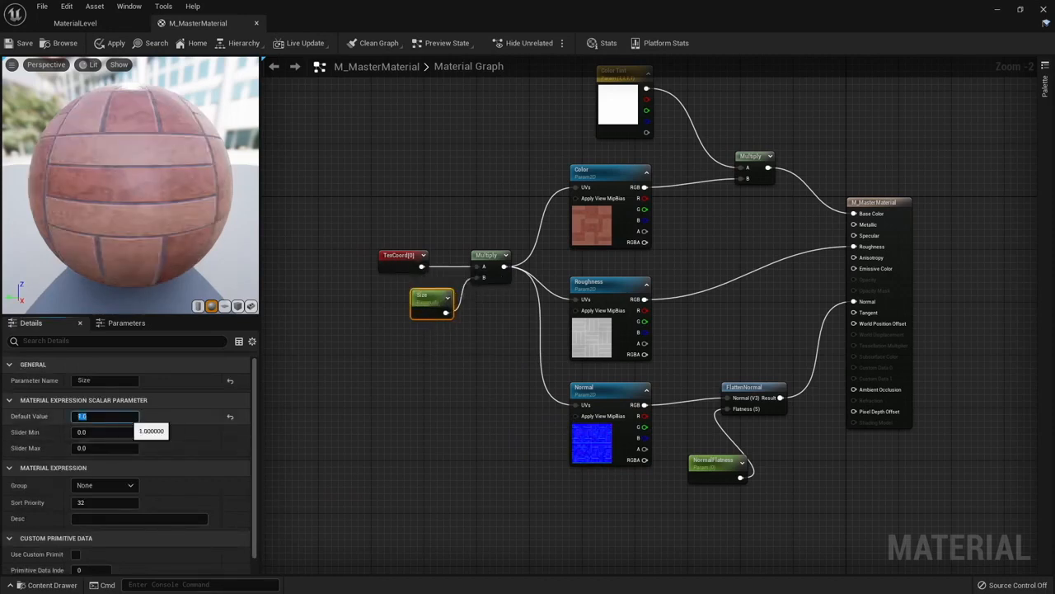
Move the NormalFlatness node below the Normal texture parameter and apply the material changes
{"action": "left_click", "coordinate": [477, 467]}
{"action": "left_click_drag", "start_coordinate": [713, 466], "coordinate": [613, 499]}
{"action": "key", "text": "Home"}
{"action": "left_click", "coordinate": [601, 157]}
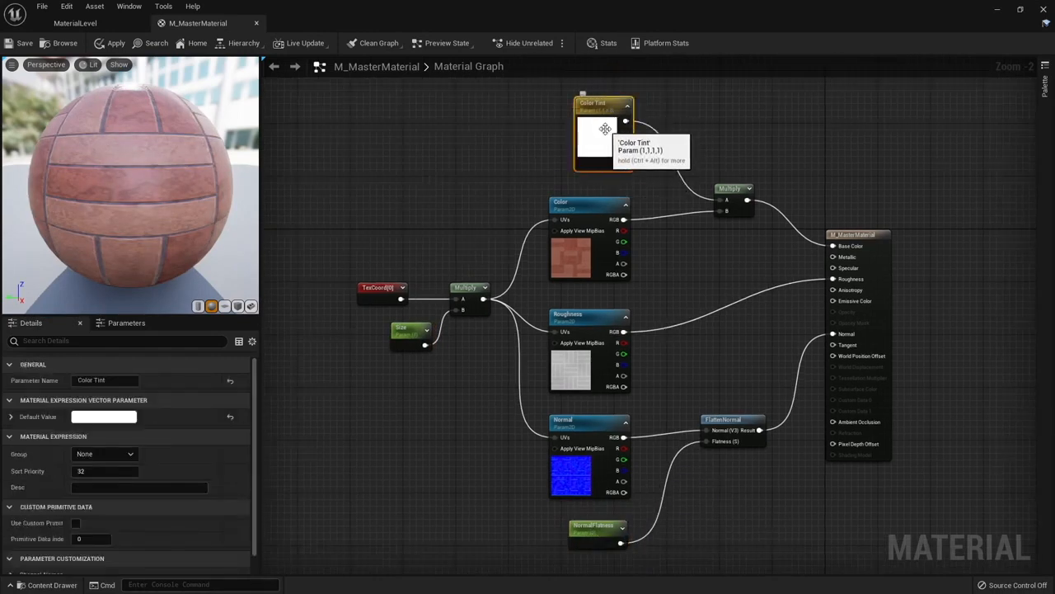
{"action": "left_click", "coordinate": [116, 43]}
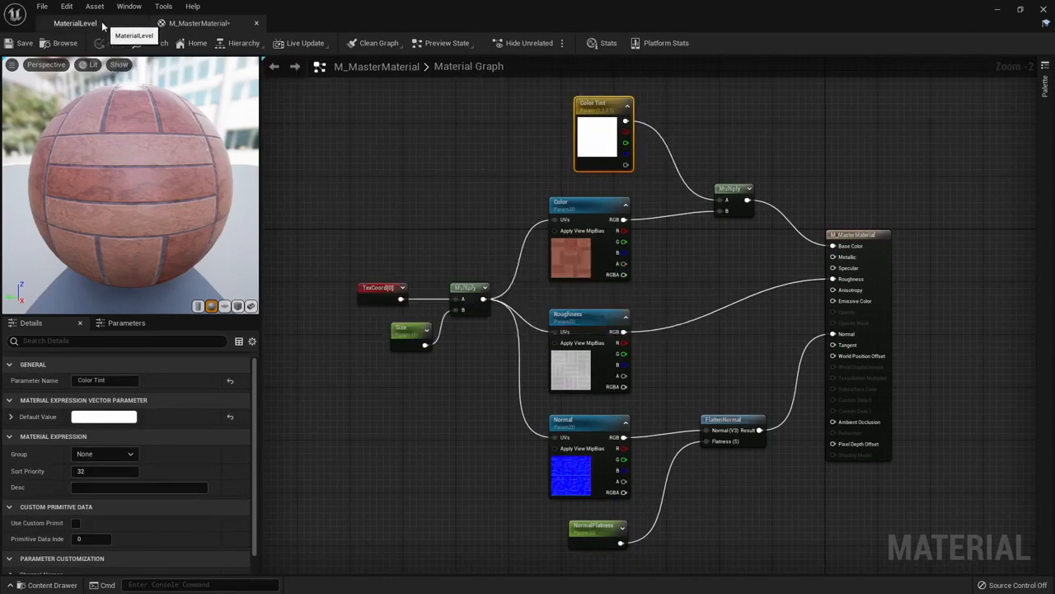
Select the floor in MaterialLevel and open its assigned SpanishPavement_Inst material instance for editing
{"action": "left_click", "coordinate": [106, 22]}
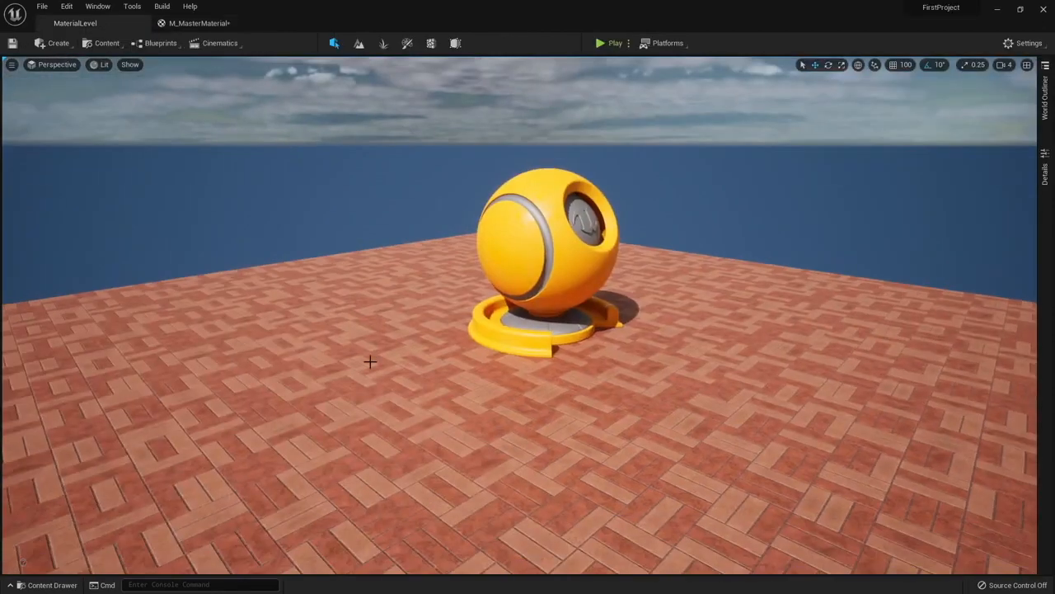
{"action": "left_click", "coordinate": [368, 362]}
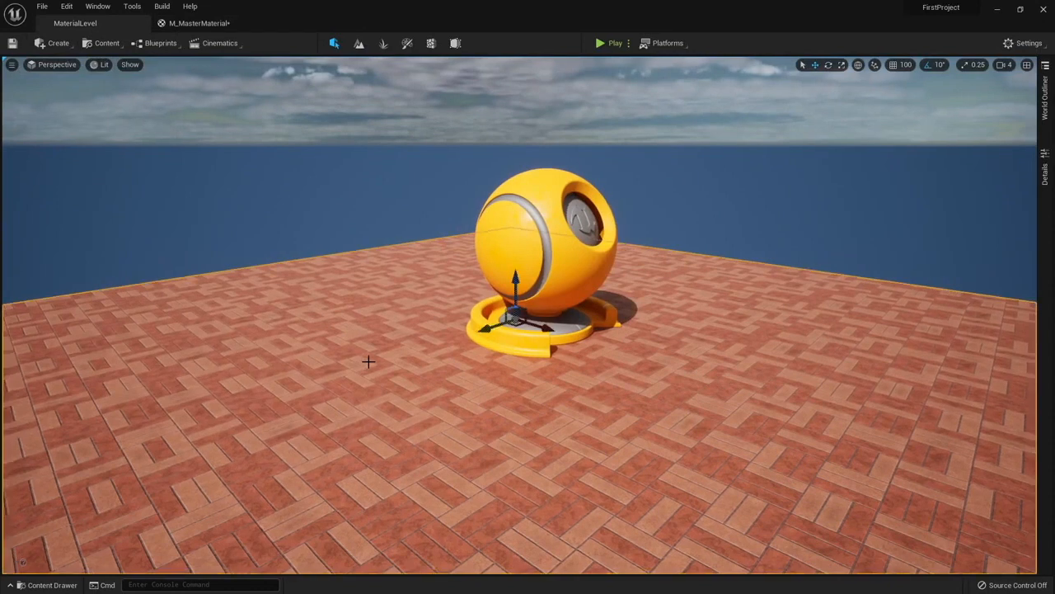
{"action": "left_click", "coordinate": [1044, 170]}
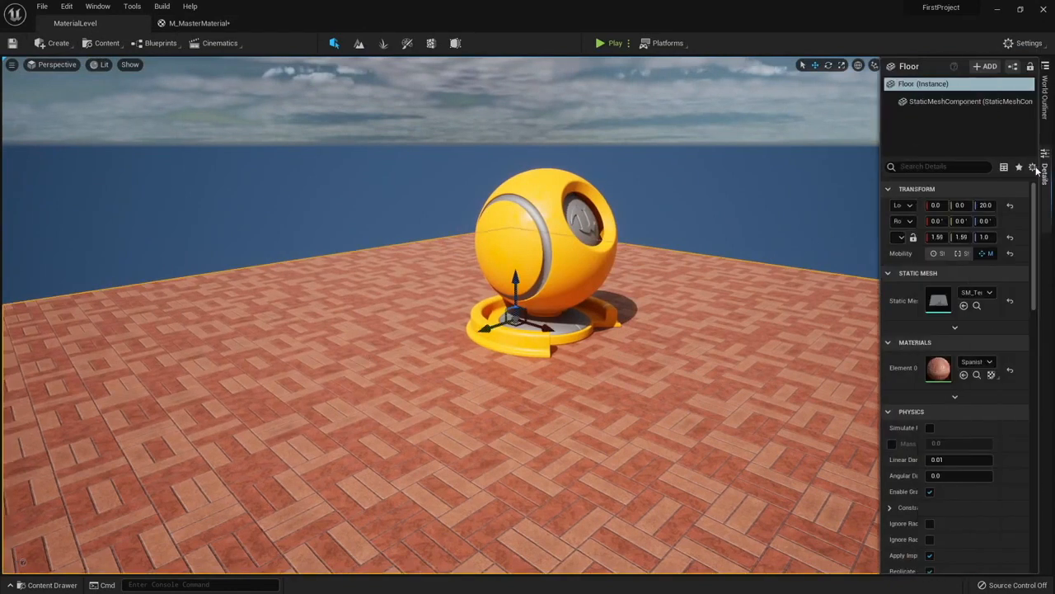
{"action": "double_click", "coordinate": [944, 373]}
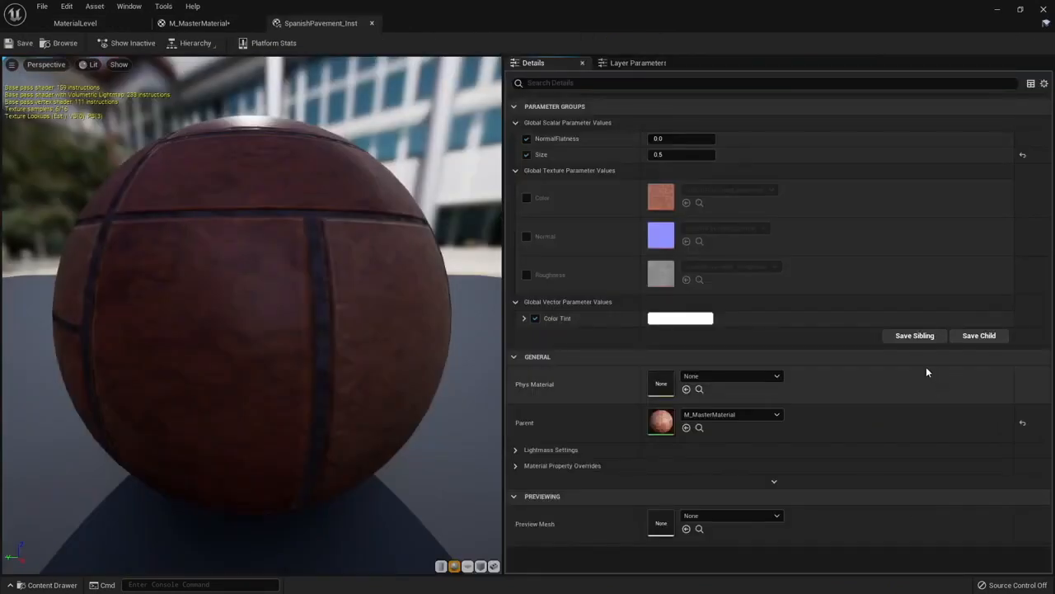
Float the SpanishPavement_Inst editor in its own window over MaterialLevel and widen its parameter name column
{"action": "left_click_drag", "start_coordinate": [322, 23], "coordinate": [92, 103]}
{"action": "left_click", "coordinate": [75, 23]}
{"action": "left_click_drag", "start_coordinate": [255, 96], "coordinate": [136, 81]}
{"action": "left_click_drag", "start_coordinate": [197, 333], "coordinate": [195, 501]}
{"action": "left_click_drag", "start_coordinate": [160, 310], "coordinate": [188, 310]}
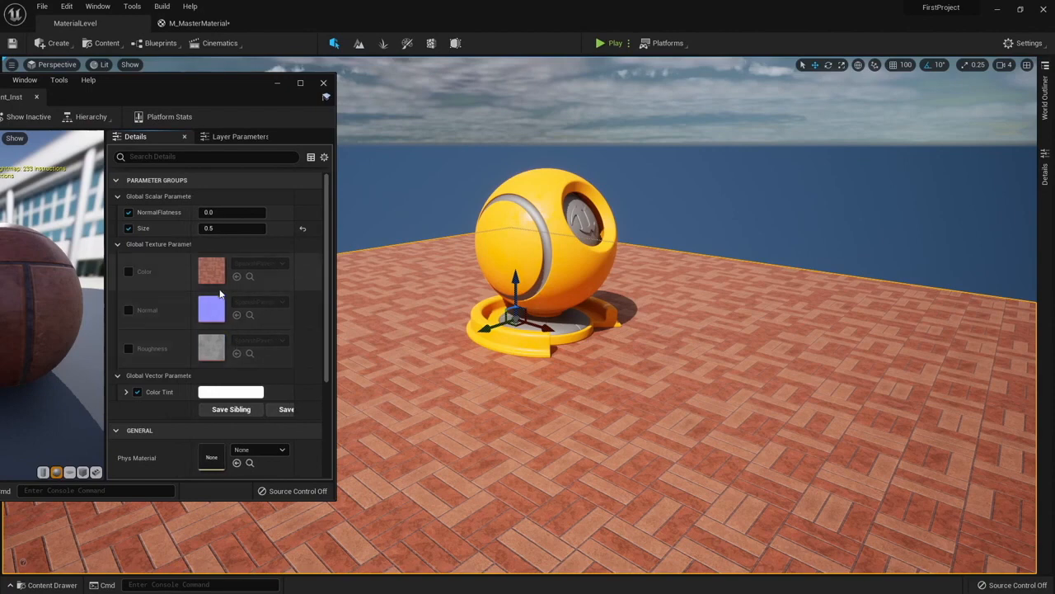
Enable the Color, Normal and Roughness texture parameter overrides in SpanishPavement_Inst
{"action": "left_click", "coordinate": [129, 272]}
{"action": "left_click", "coordinate": [129, 311]}
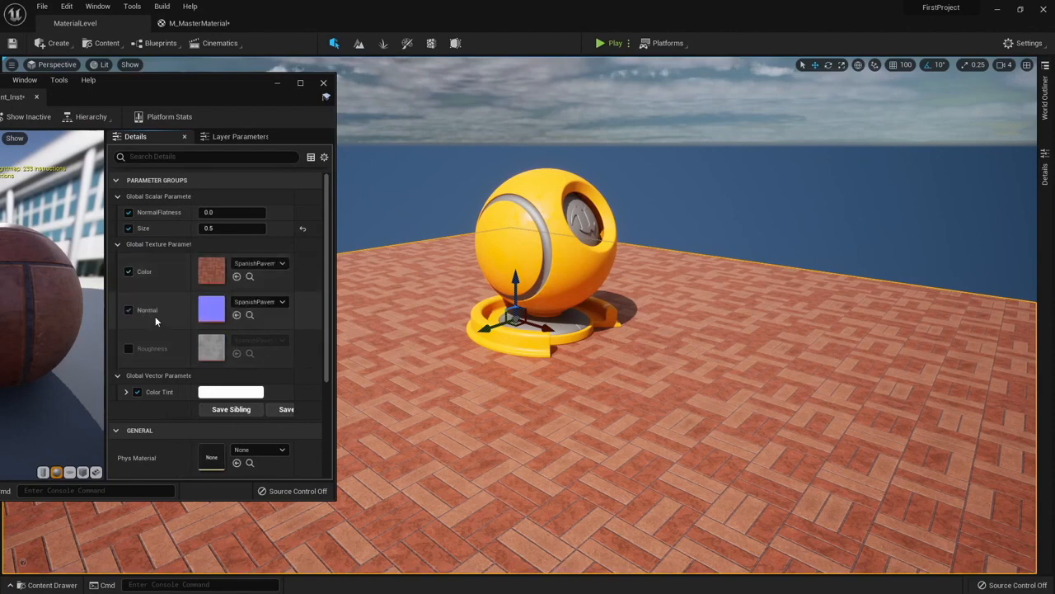
{"action": "left_click", "coordinate": [129, 349]}
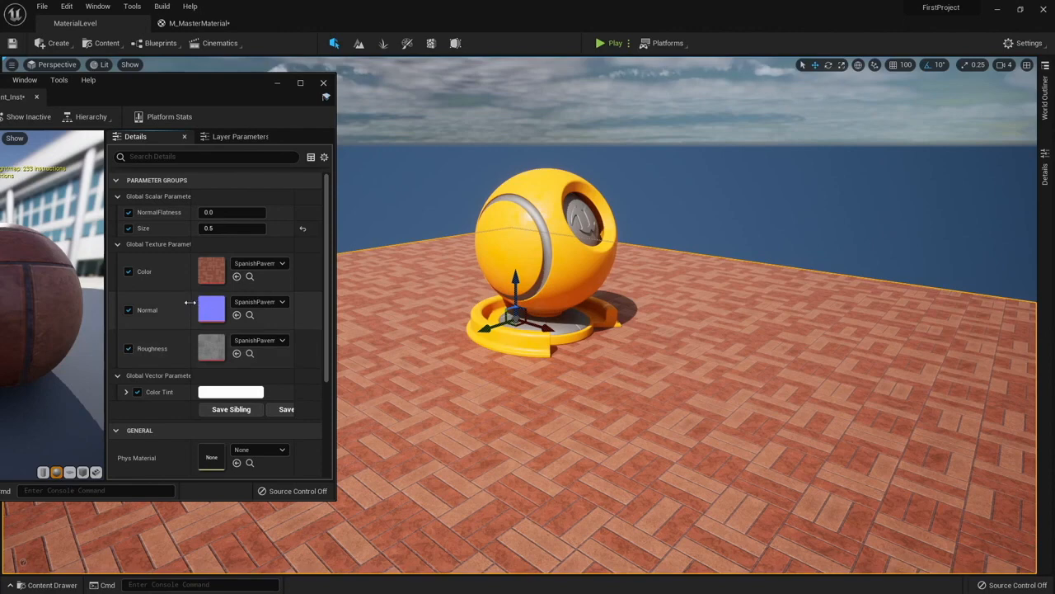
{"action": "left_click_drag", "start_coordinate": [189, 305], "coordinate": [179, 304]}
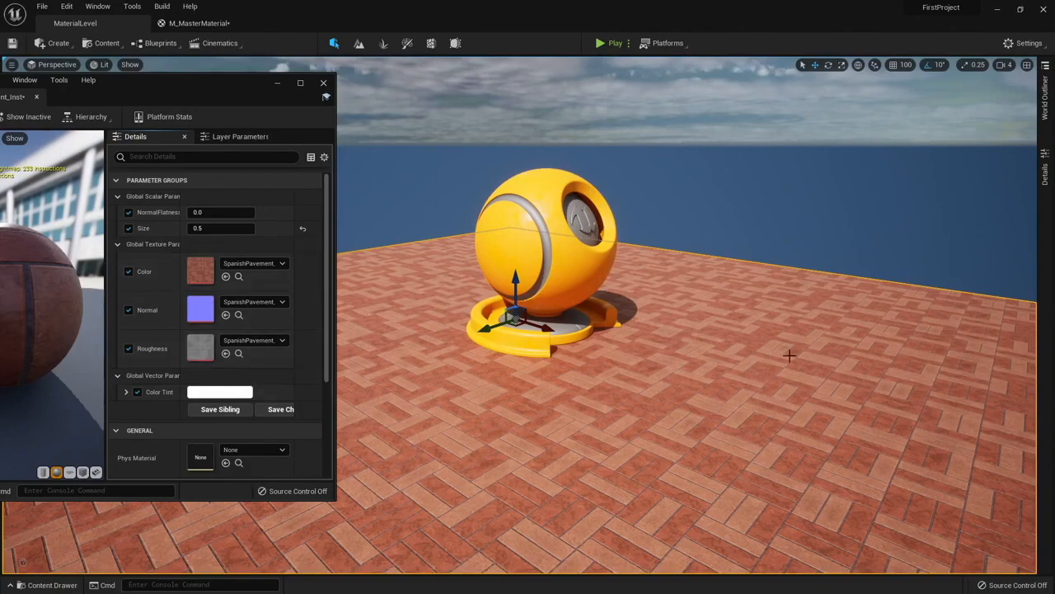
Inspect the pavement floor in the level and close the floating SpanishPavement_Inst editor
{"action": "right_click_drag", "start_coordinate": [663, 364], "coordinate": [629, 408]}
{"action": "scroll", "coordinate": [616, 340], "scroll_direction": "down", "scroll_amount": 5}
{"action": "scroll", "coordinate": [605, 351], "scroll_direction": "up", "scroll_amount": 3}
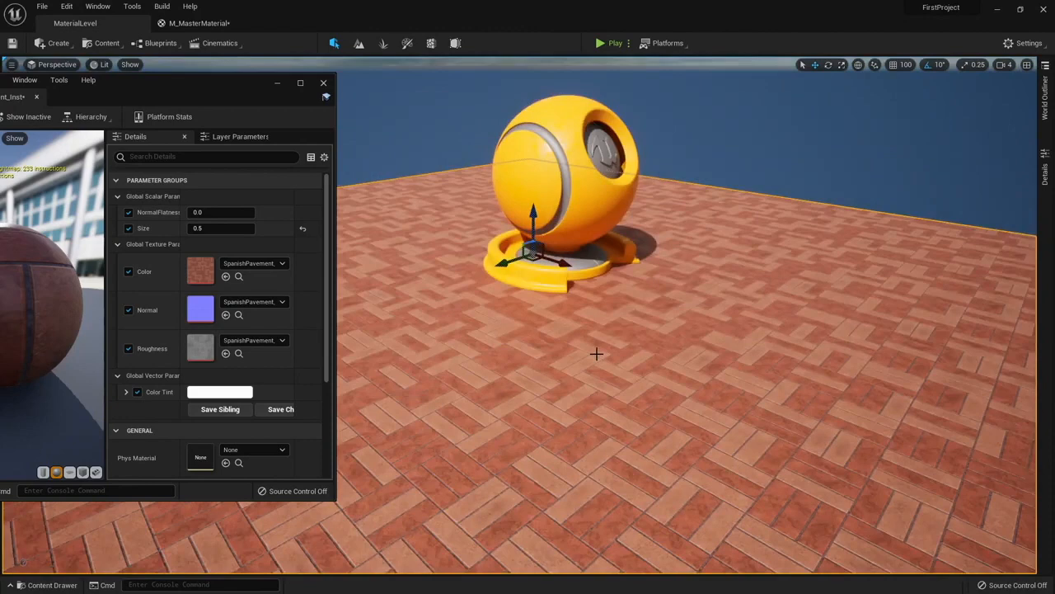
{"action": "mouse_move", "coordinate": [548, 329]}
{"action": "right_mouse_down"}
{"action": "mouse_move", "coordinate": [543, 299]}
{"action": "mouse_move", "coordinate": [540, 318]}
{"action": "right_mouse_up"}
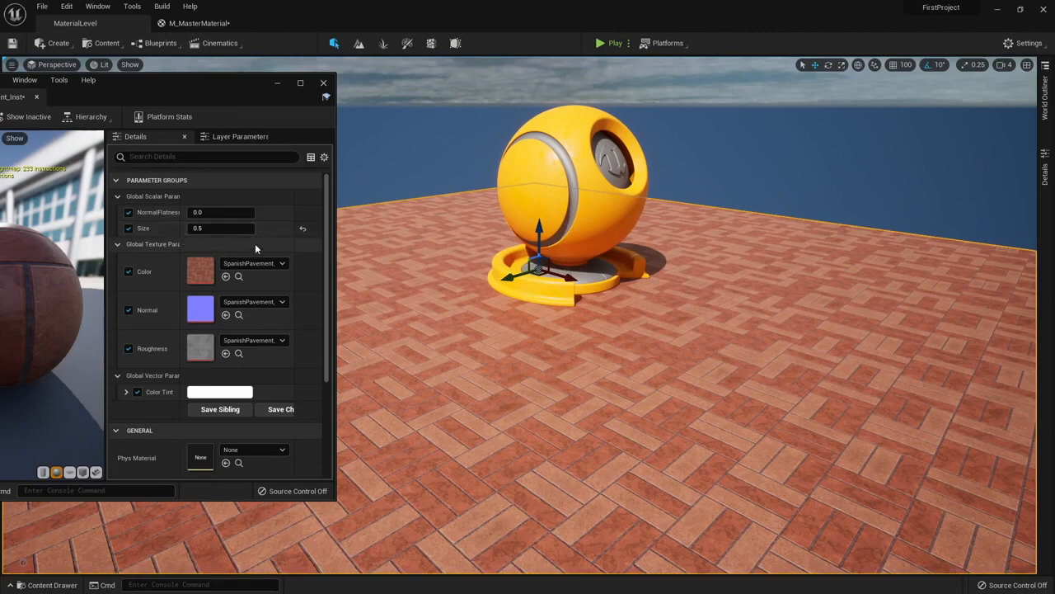
{"action": "left_click_drag", "start_coordinate": [228, 85], "coordinate": [390, 83]}
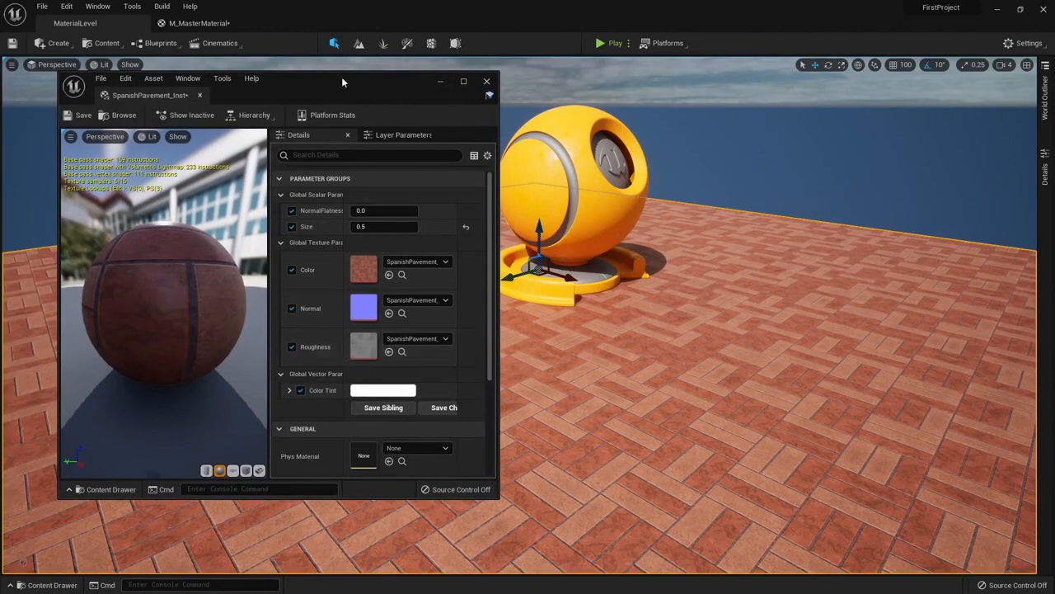
{"action": "middle_click", "coordinate": [162, 96]}
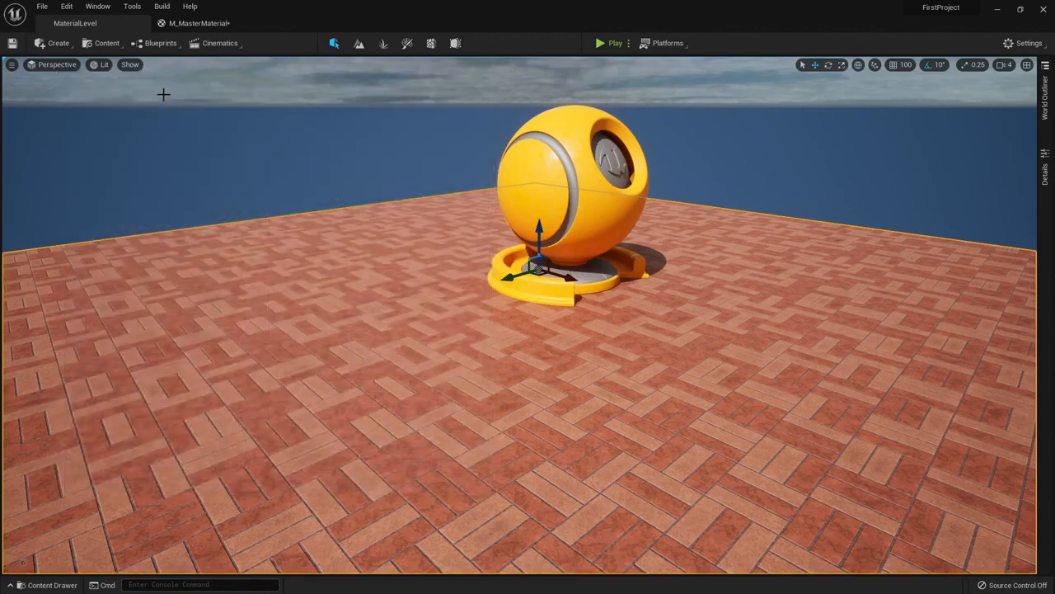
In the M_MasterMaterial graph, move the Normal, FlattenNormal and NormalFlatness nodes down to make room beneath Roughness
{"action": "left_click", "coordinate": [198, 25]}
{"action": "right_click_drag", "start_coordinate": [436, 371], "coordinate": [370, 346]}
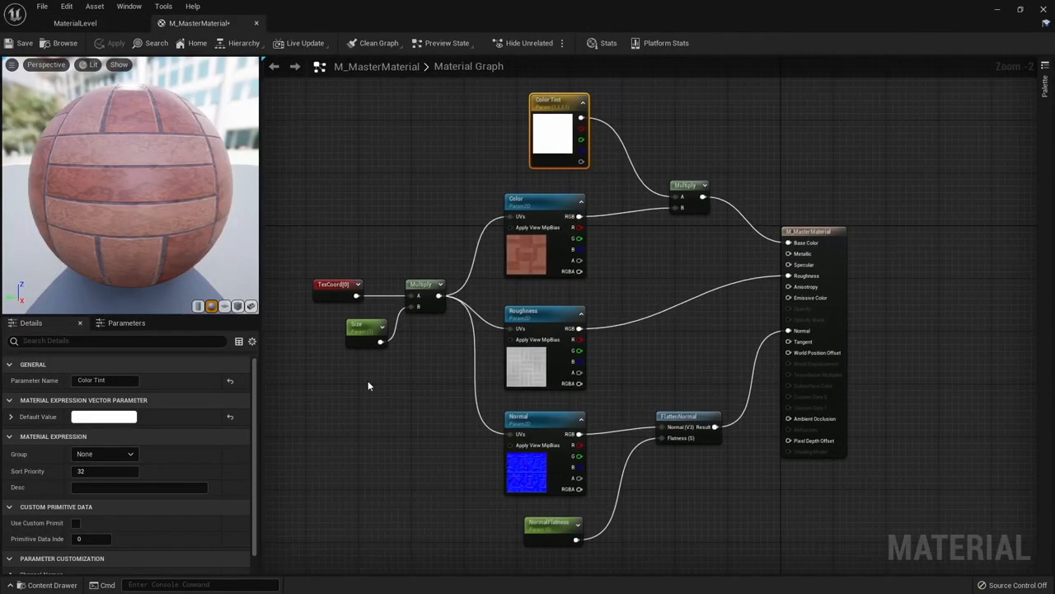
{"action": "scroll", "coordinate": [417, 362], "scroll_direction": "up", "scroll_amount": 1}
{"action": "right_click_drag", "start_coordinate": [563, 391], "coordinate": [569, 315]}
{"action": "left_click_drag", "start_coordinate": [521, 284], "coordinate": [697, 441]}
{"action": "left_click_drag", "start_coordinate": [587, 353], "coordinate": [579, 452]}
Duplicate the Roughness texture parameter and name the copy Metallic
{"action": "left_click", "coordinate": [580, 290]}
{"action": "left_click", "coordinate": [582, 257]}
{"action": "key", "text": "ctrl+d"}
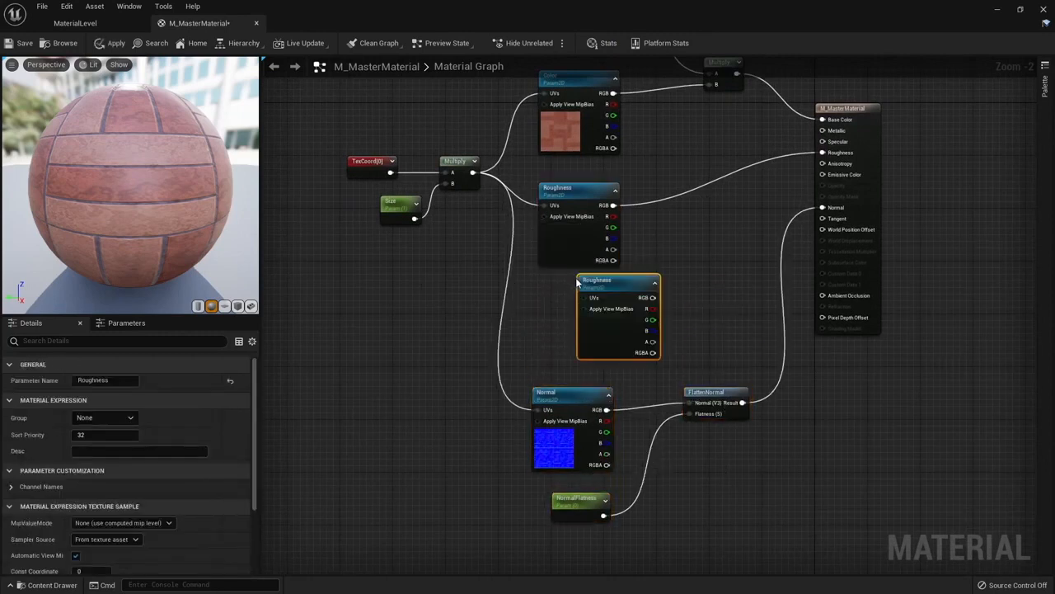
{"action": "left_click", "coordinate": [132, 380]}
{"action": "type", "text": "Metallic"}
{"action": "key", "text": "Return"}
Place the Metallic node between Color and Roughness, and connect the texture coordinate Multiply output to its UVs
{"action": "left_click_drag", "start_coordinate": [605, 330], "coordinate": [693, 259]}
{"action": "left_click_drag", "start_coordinate": [585, 245], "coordinate": [582, 350]}
{"action": "left_click", "coordinate": [643, 289]}
{"action": "left_click_drag", "start_coordinate": [688, 263], "coordinate": [568, 230]}
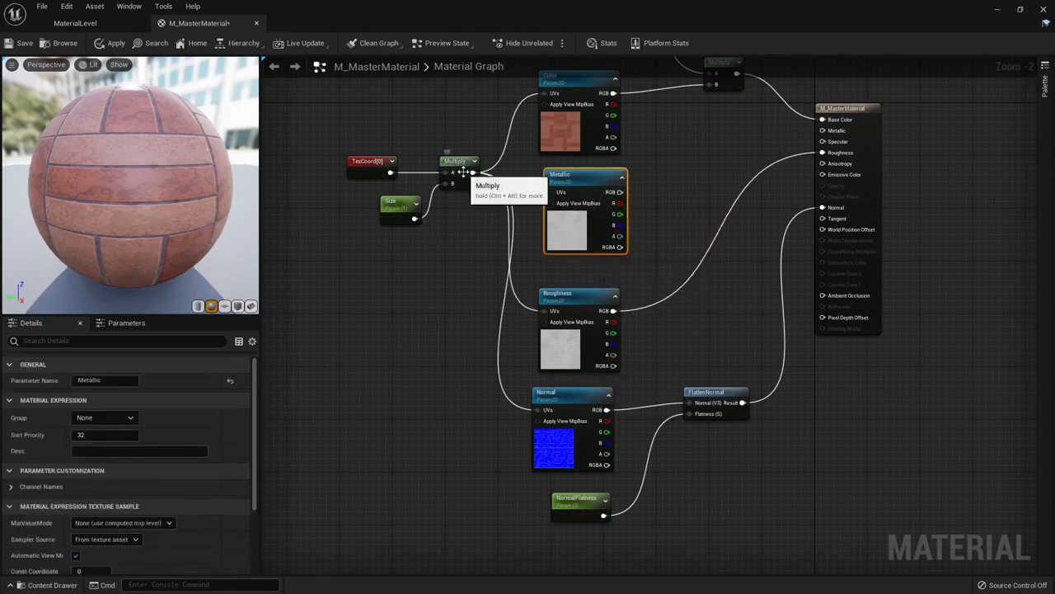
{"action": "left_click_drag", "start_coordinate": [473, 173], "coordinate": [548, 192]}
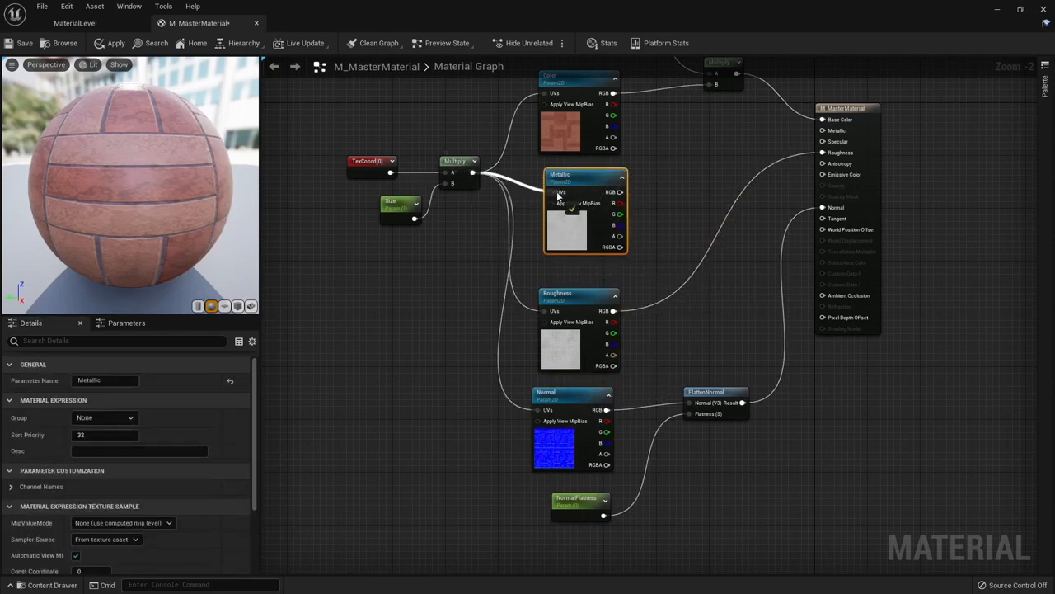
Connect the Metallic texture's RGB output to the M_MasterMaterial node's Metallic input and check the preview sphere
{"action": "left_click", "coordinate": [637, 221]}
{"action": "right_click_drag", "start_coordinate": [637, 221], "coordinate": [558, 291]}
{"action": "left_click_drag", "start_coordinate": [603, 336], "coordinate": [745, 202]}
{"action": "left_click_drag", "start_coordinate": [474, 310], "coordinate": [487, 309]}
{"action": "left_click_drag", "start_coordinate": [185, 164], "coordinate": [96, 195]}
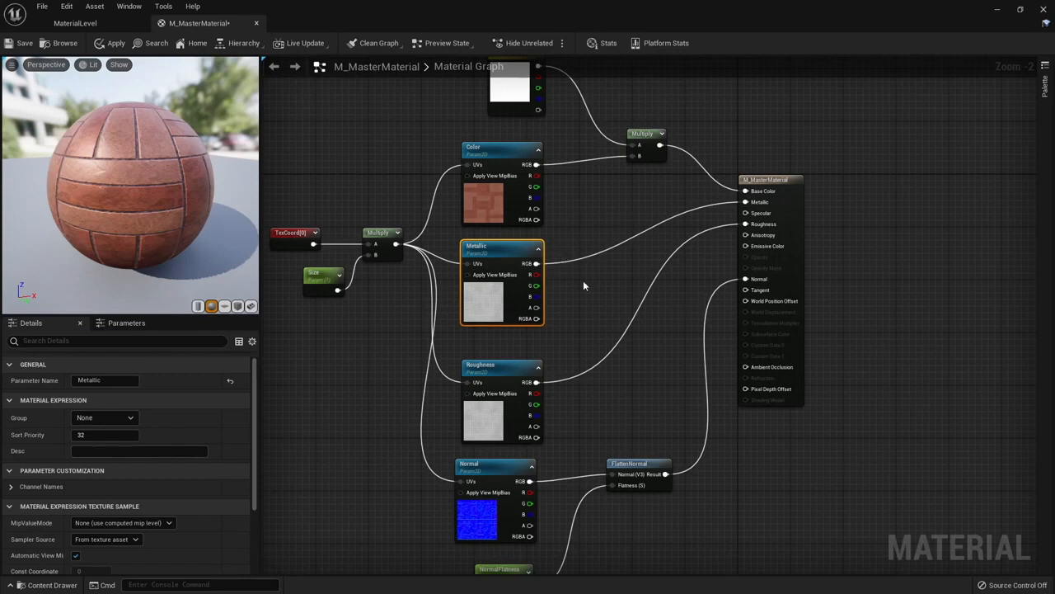
{"action": "left_click", "coordinate": [587, 311]}
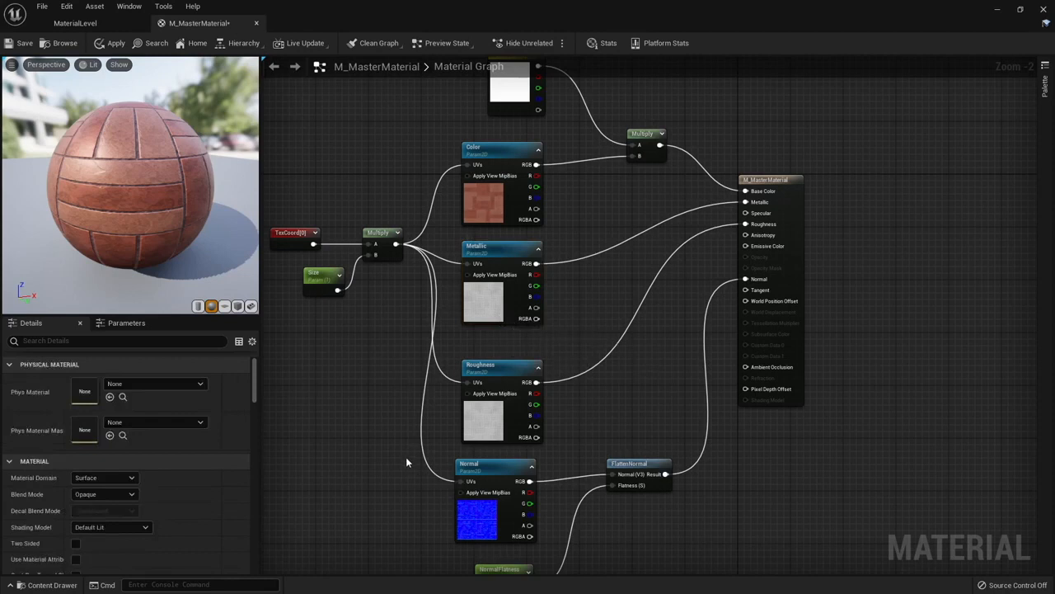
{"action": "mouse_move", "coordinate": [136, 187]}
{"action": "left_mouse_down"}
{"action": "mouse_move", "coordinate": [194, 188]}
{"action": "mouse_move", "coordinate": [107, 186]}
{"action": "mouse_move", "coordinate": [136, 187]}
{"action": "left_mouse_up"}
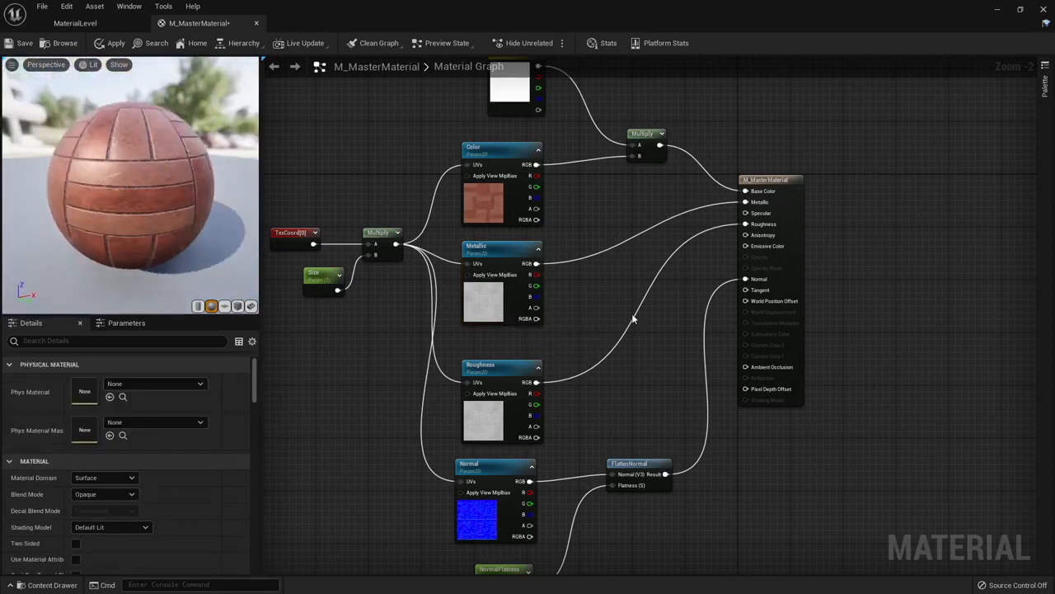
{"action": "mouse_move", "coordinate": [596, 316]}
{"action": "right_mouse_down"}
{"action": "mouse_move", "coordinate": [568, 292]}
{"action": "mouse_move", "coordinate": [584, 305]}
{"action": "right_mouse_up"}
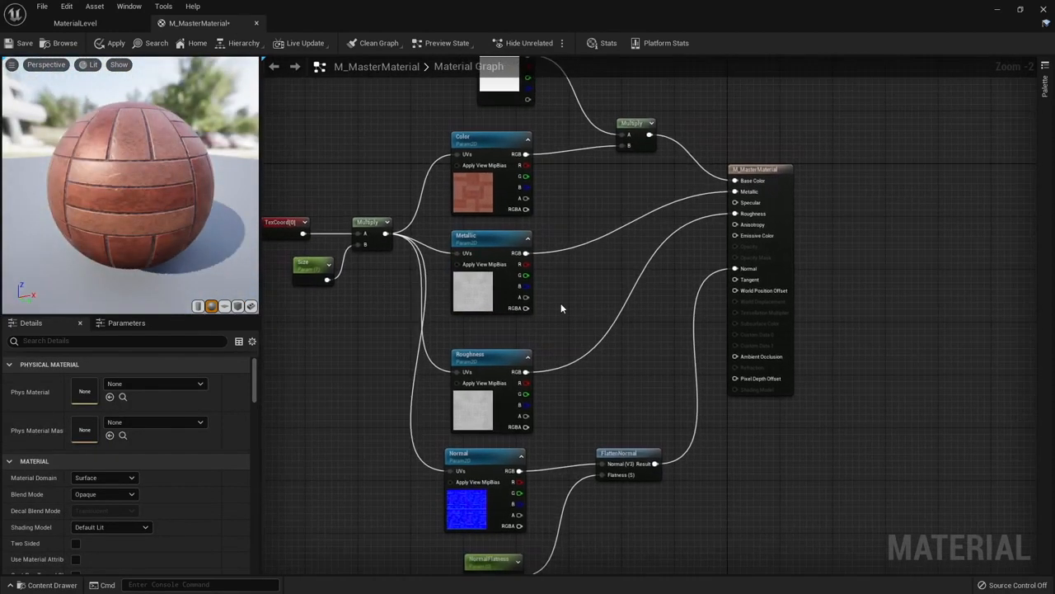
Add a StaticSwitchParameter node to the right of the Metallic texture and name it IsMetallic?
{"action": "right_click", "coordinate": [594, 258]}
{"action": "type", "text": "staticswitch"}
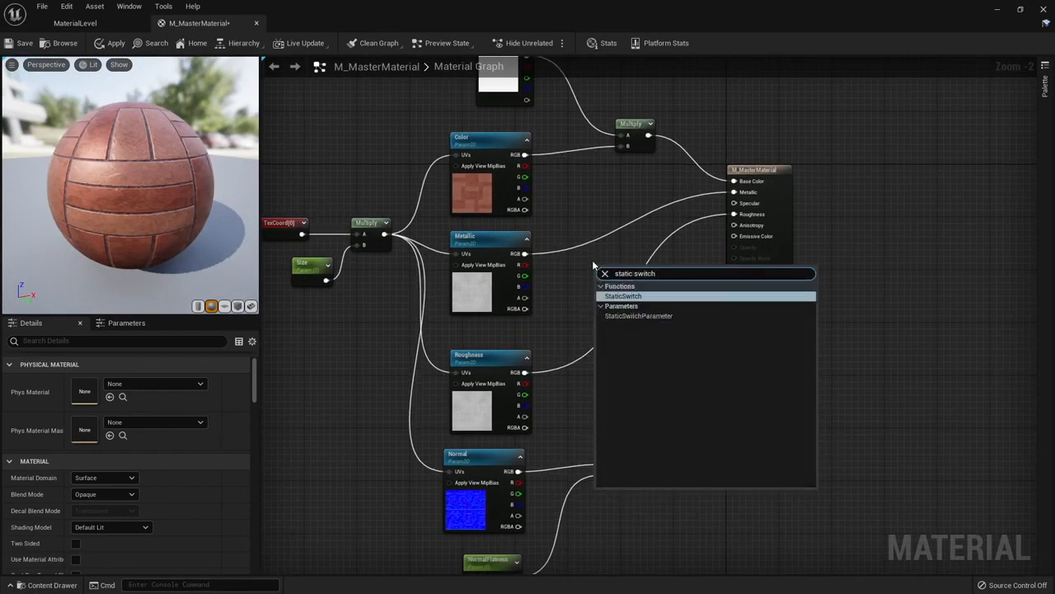
{"action": "key", "text": "Return"}
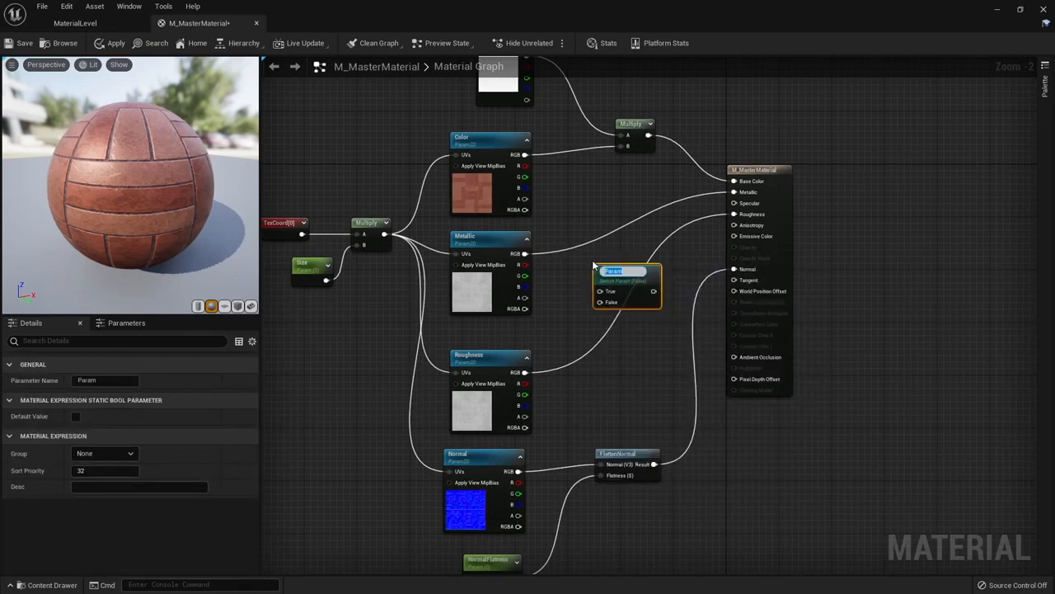
{"action": "type", "text": "M"}
{"action": "key", "text": "Return"}
{"action": "right_click", "coordinate": [599, 265]}
{"action": "left_click", "coordinate": [555, 267]}
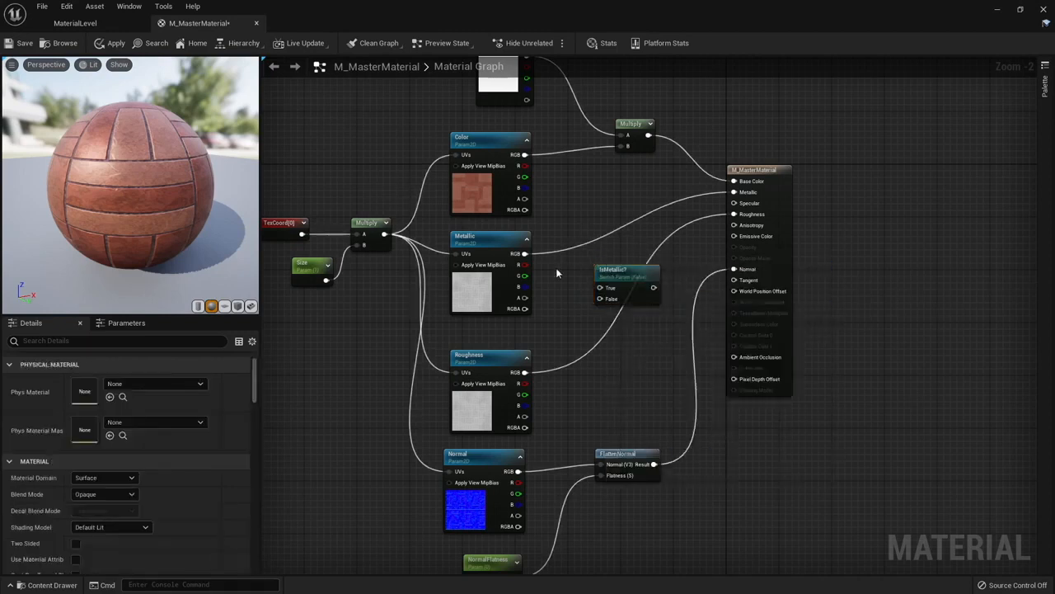
Route the Metallic texture's RGB through the True input of IsMetallic? into the material's Metallic input, aligning the switch with the texture
{"action": "left_click", "coordinate": [517, 261]}
{"action": "left_click_drag", "start_coordinate": [522, 254], "coordinate": [733, 191]}
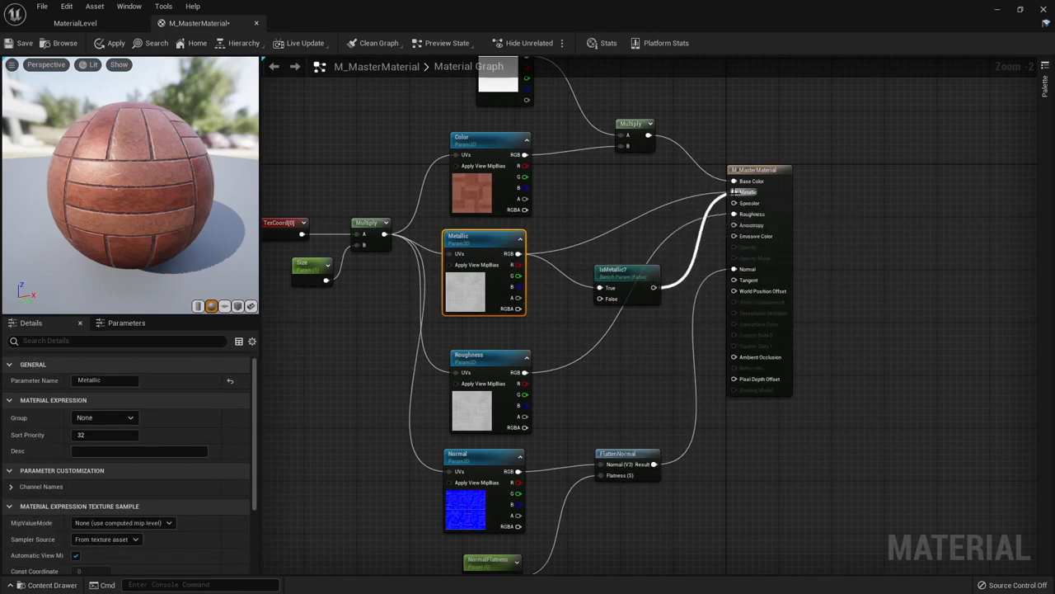
{"action": "left_click_drag", "start_coordinate": [624, 286], "coordinate": [624, 253]}
{"action": "scroll", "coordinate": [624, 253], "scroll_direction": "up", "scroll_amount": 2}
{"action": "left_click", "coordinate": [579, 298]}
{"action": "left_click", "coordinate": [611, 202]}
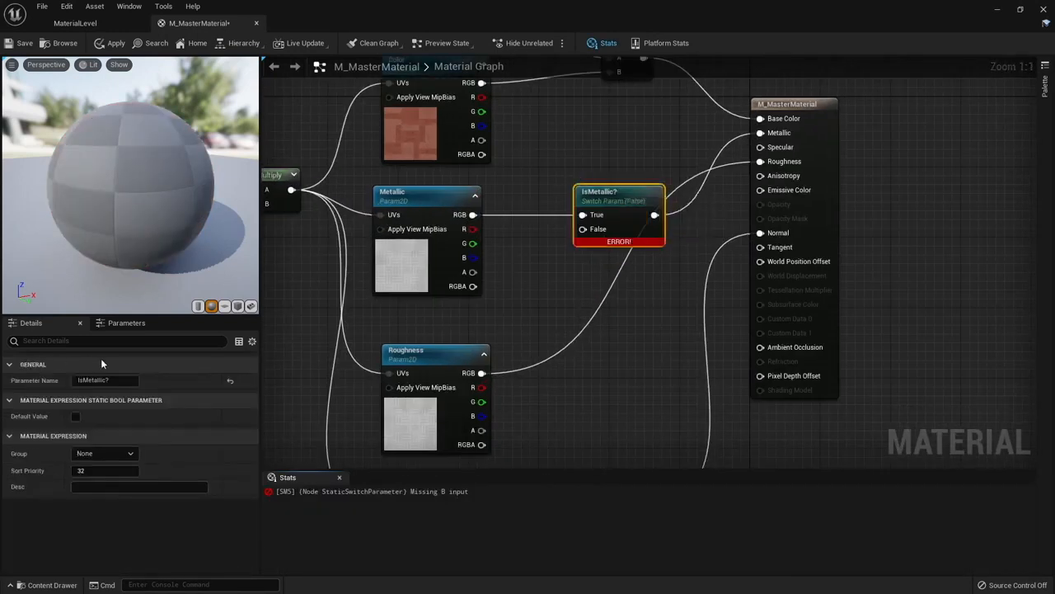
{"action": "left_click", "coordinate": [624, 324]}
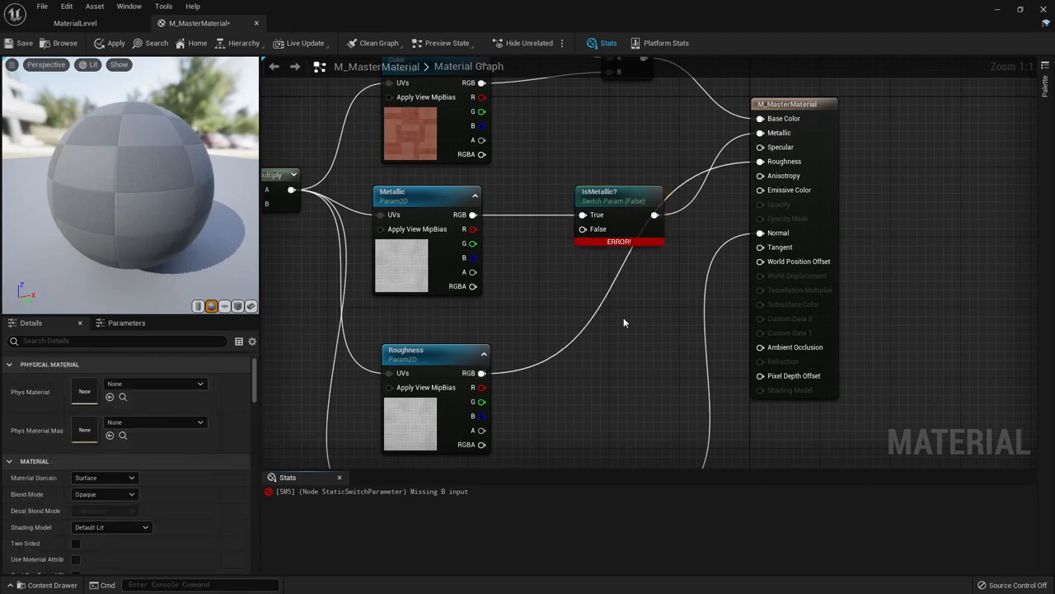
{"action": "right_click_drag", "start_coordinate": [639, 334], "coordinate": [599, 371]}
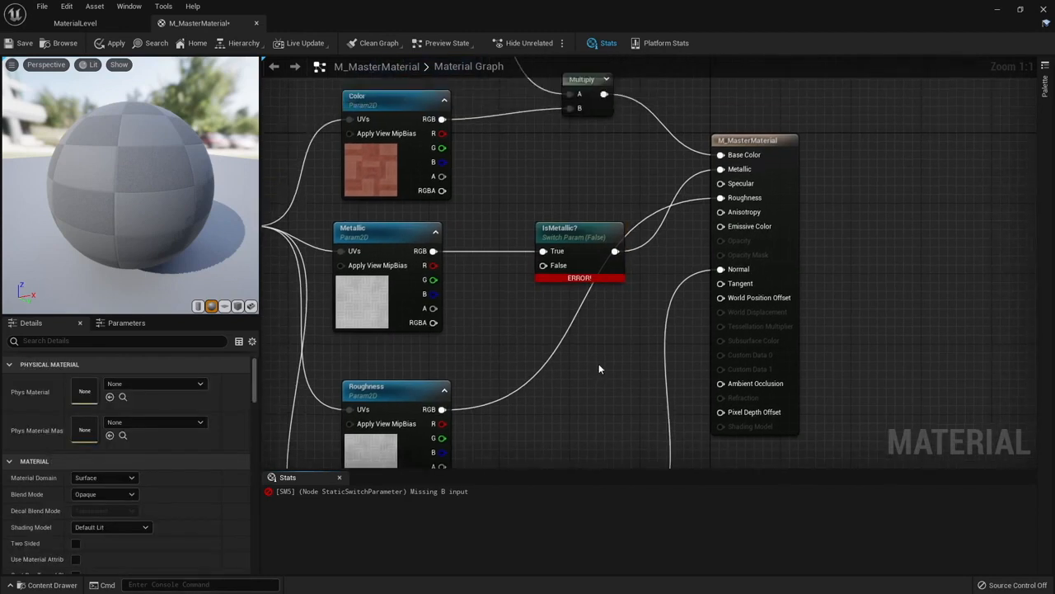
{"action": "right_click_drag", "start_coordinate": [596, 348], "coordinate": [637, 316]}
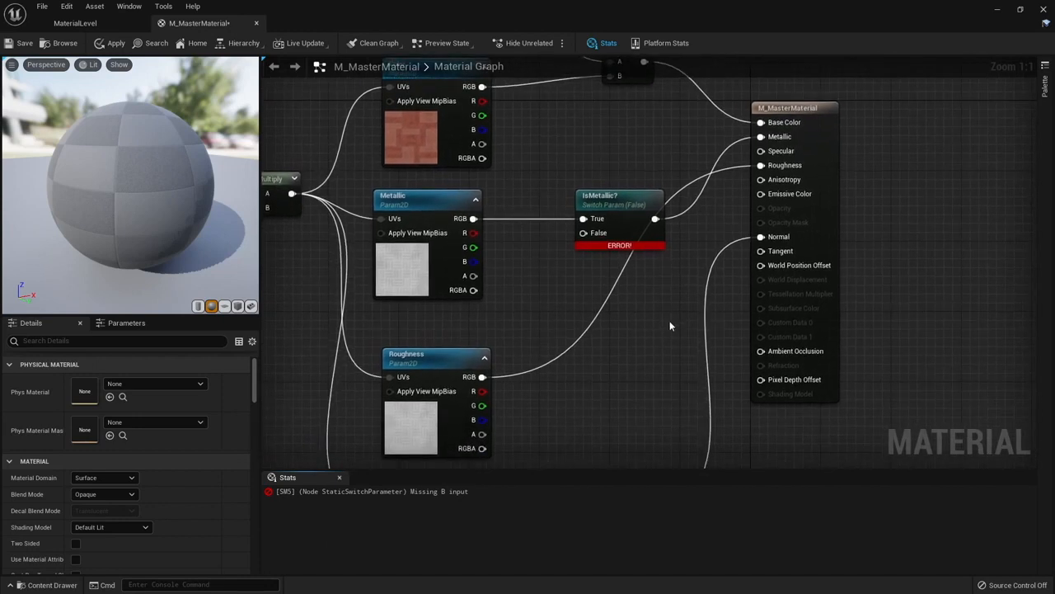
Place a constant of 0 below the IsMetallic? switch and connect it to the False input
{"action": "left_click", "coordinate": [548, 299]}
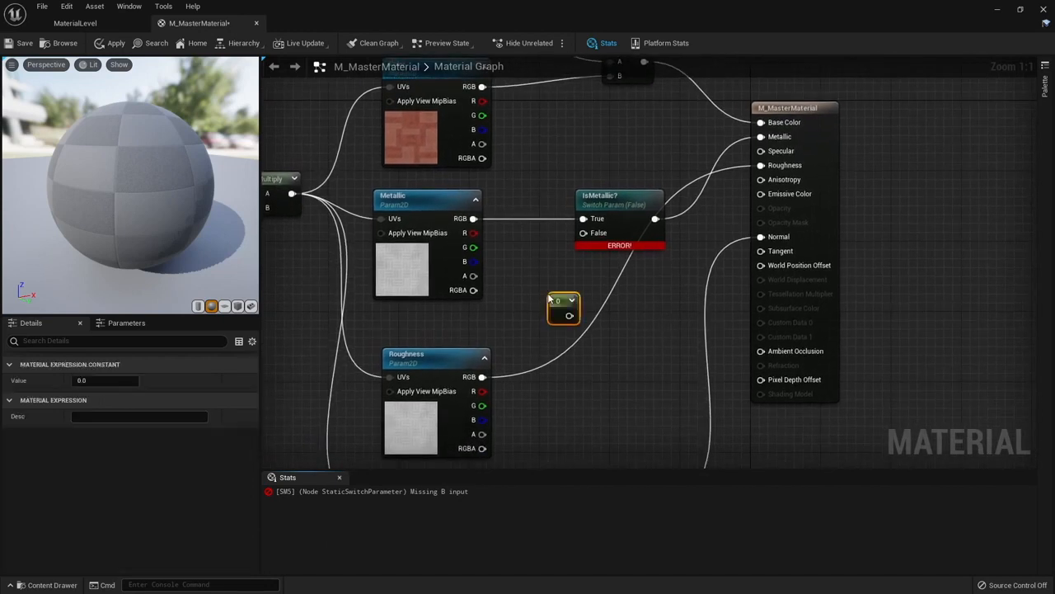
{"action": "left_click_drag", "start_coordinate": [551, 310], "coordinate": [597, 243]}
{"action": "left_click", "coordinate": [575, 297]}
{"action": "left_click_drag", "start_coordinate": [551, 307], "coordinate": [583, 234]}
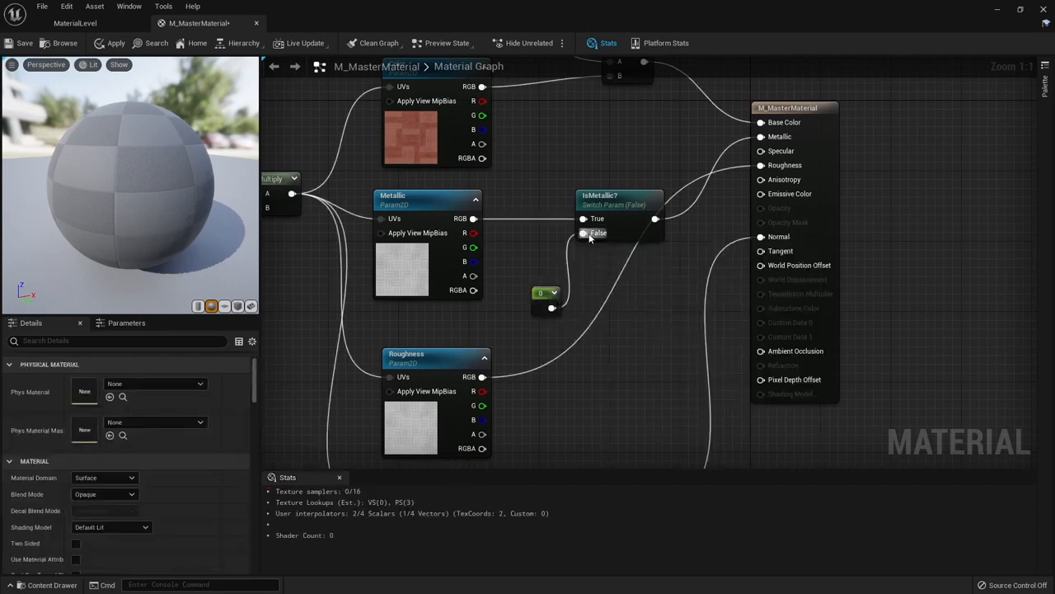
{"action": "left_click", "coordinate": [547, 302]}
Close the Stats panel and apply the changes to M_MasterMaterial
{"action": "left_click", "coordinate": [339, 478]}
{"action": "left_click", "coordinate": [403, 266]}
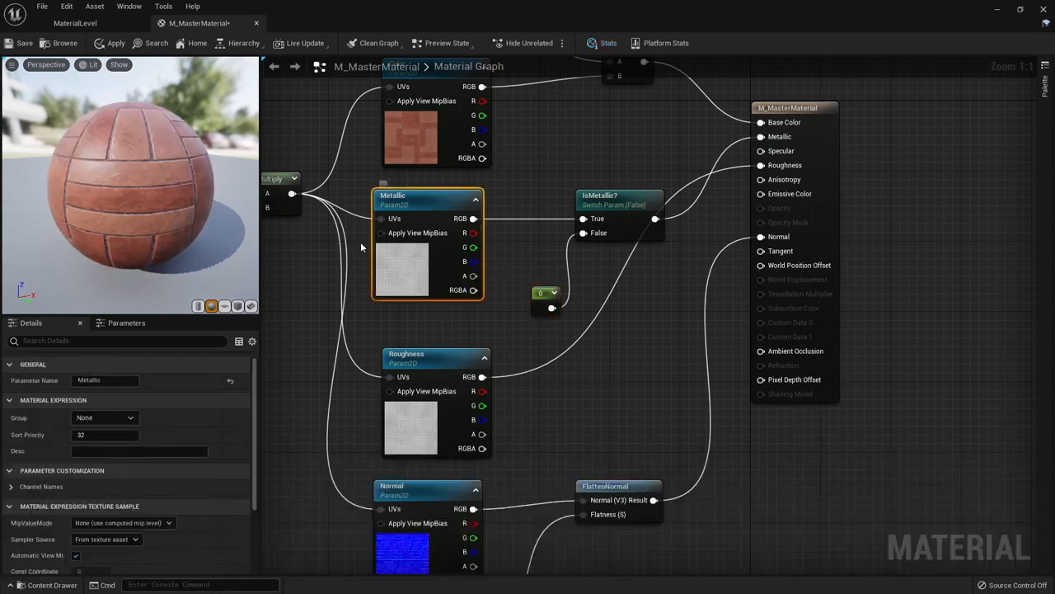
{"action": "left_click", "coordinate": [101, 47]}
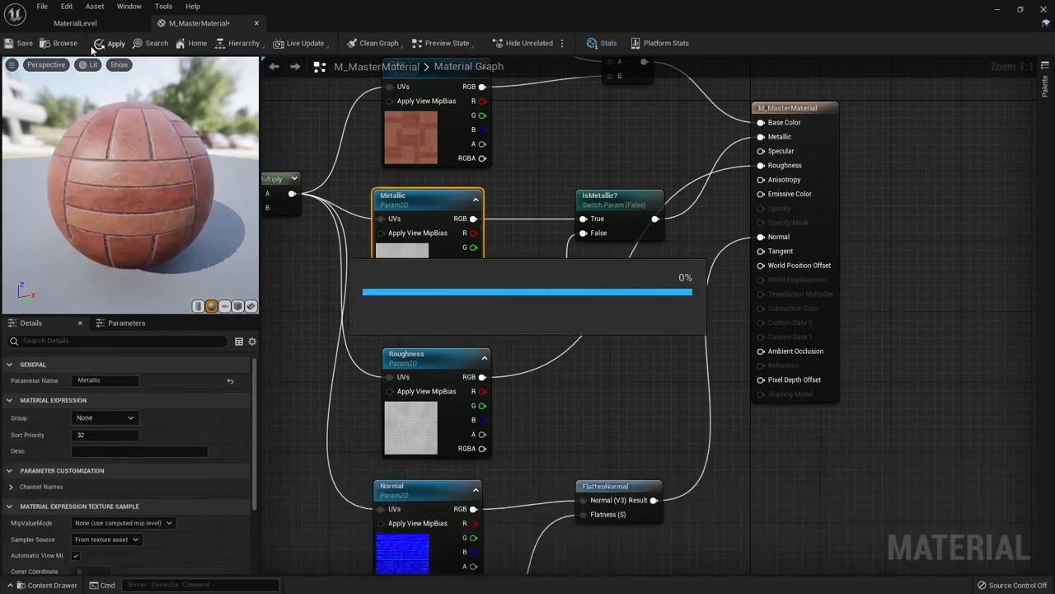
Open the floor's SpanishPavement_Inst over MaterialLevel, enlarging its window and widening the parameter name column
{"action": "left_click", "coordinate": [75, 23]}
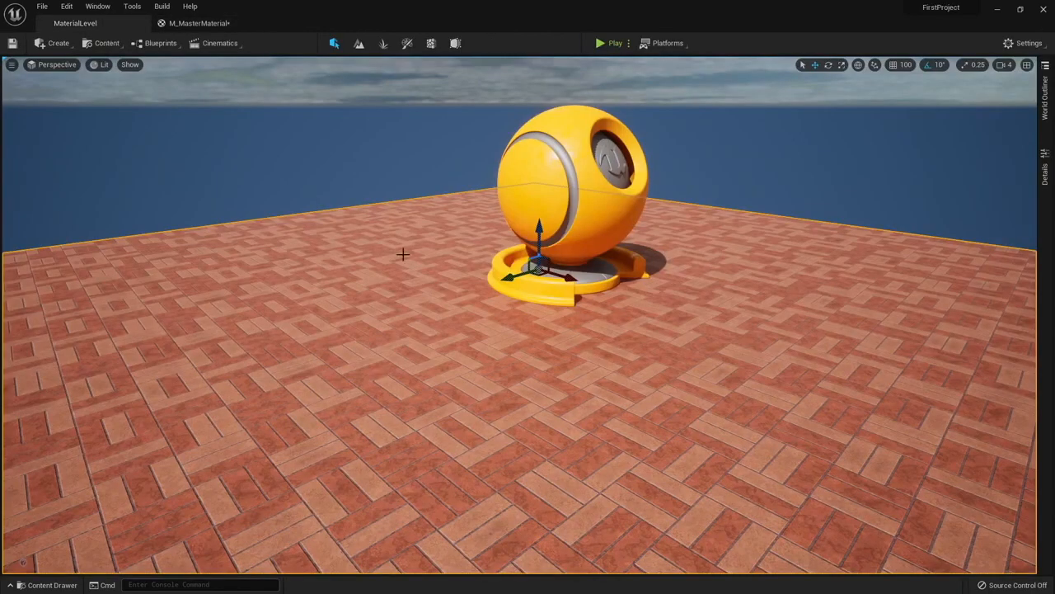
{"action": "left_click", "coordinate": [1044, 169]}
{"action": "double_click", "coordinate": [946, 373]}
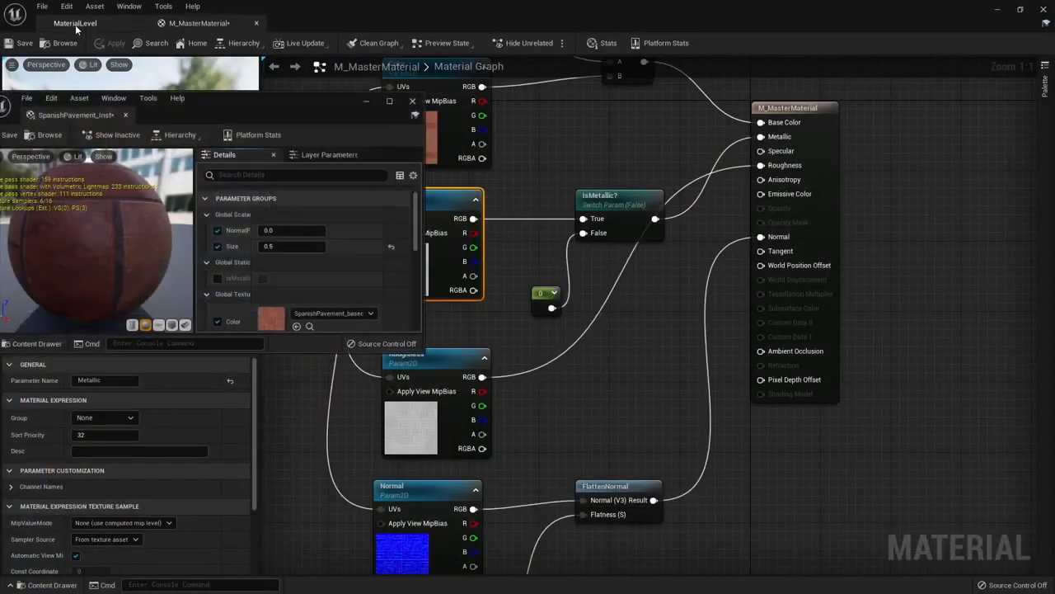
{"action": "left_click", "coordinate": [75, 23]}
{"action": "left_click_drag", "start_coordinate": [316, 343], "coordinate": [289, 494]}
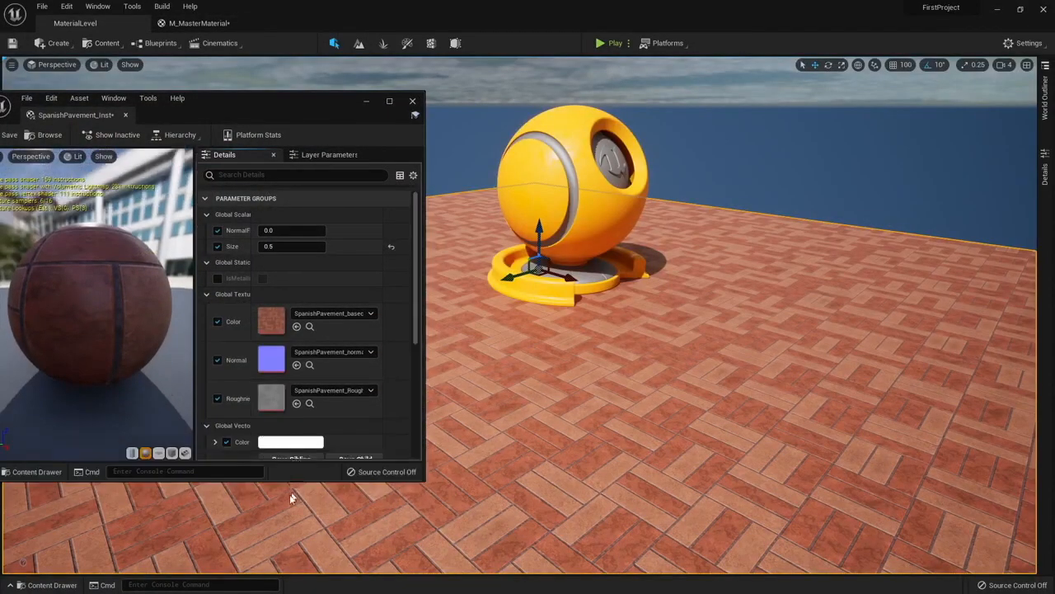
{"action": "left_click_drag", "start_coordinate": [251, 268], "coordinate": [283, 269]}
{"action": "right_click_drag", "start_coordinate": [495, 292], "coordinate": [468, 297]}
Override IsMetallic? in SpanishPavement_Inst and toggle it on, off and on again to compare the floor's look
{"action": "left_click", "coordinate": [218, 277]}
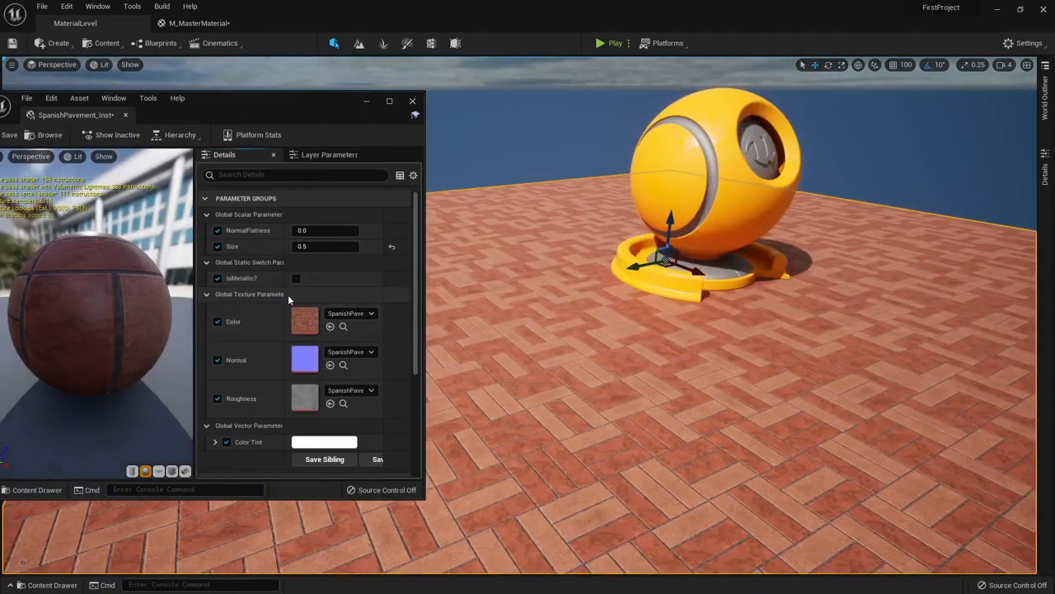
{"action": "left_click", "coordinate": [296, 279]}
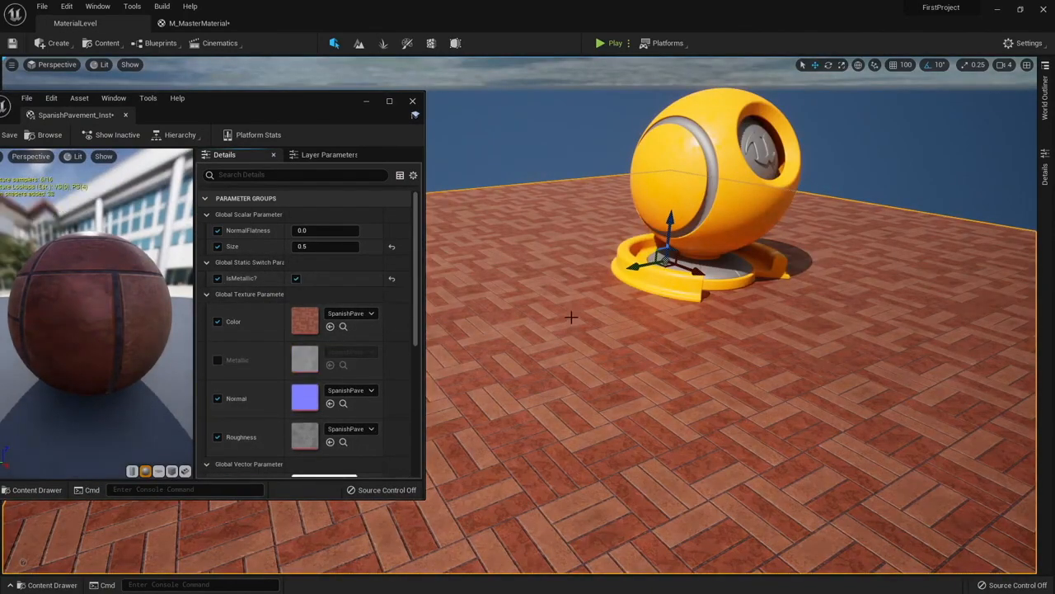
{"action": "scroll", "coordinate": [569, 313], "scroll_direction": "down", "scroll_amount": 3}
{"action": "scroll", "coordinate": [312, 364], "scroll_direction": "down", "scroll_amount": 2}
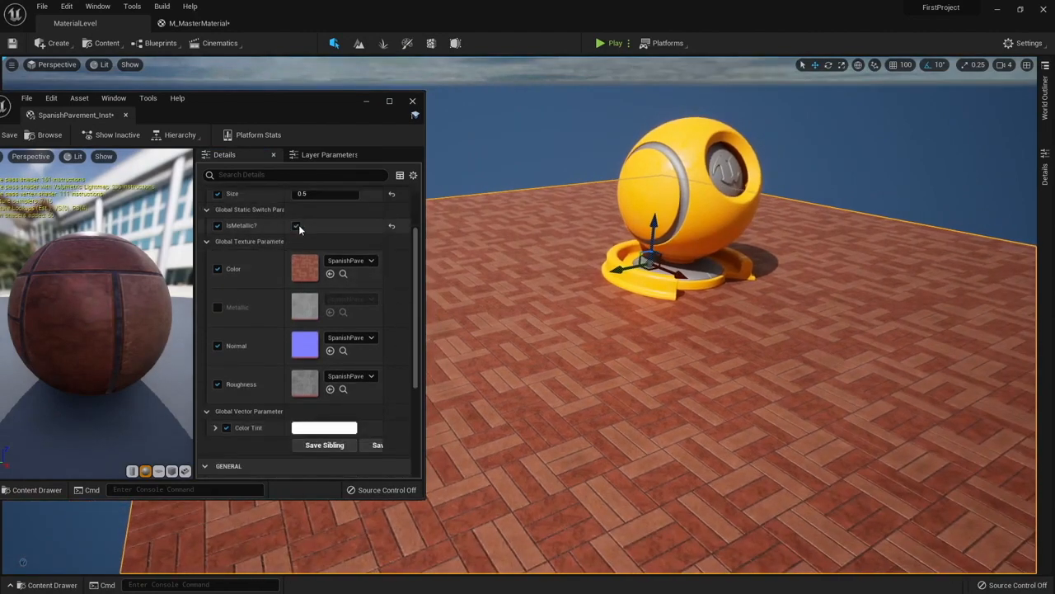
{"action": "left_click", "coordinate": [298, 225]}
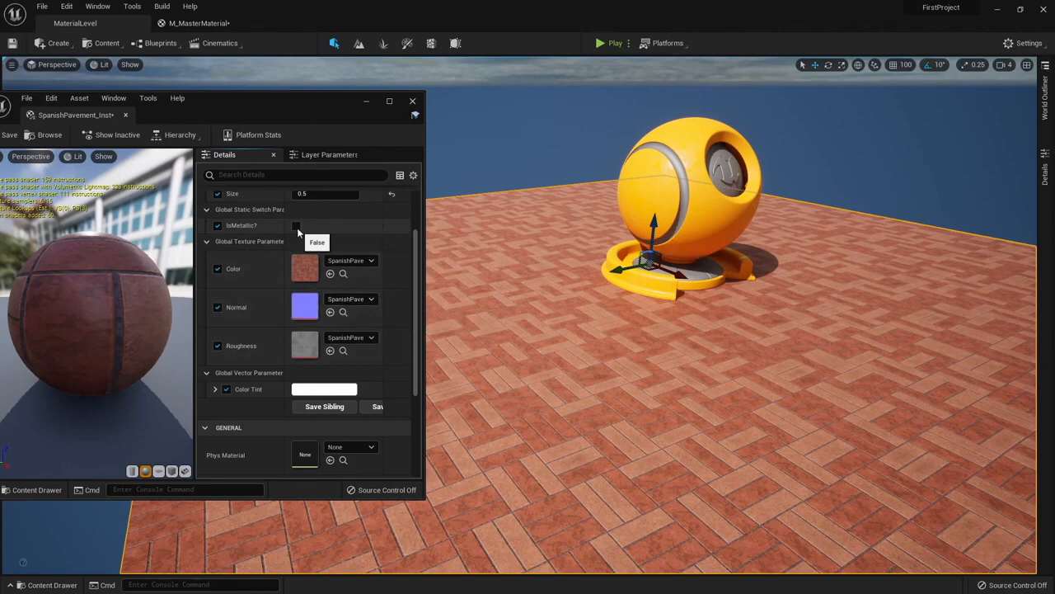
{"action": "left_click", "coordinate": [296, 226]}
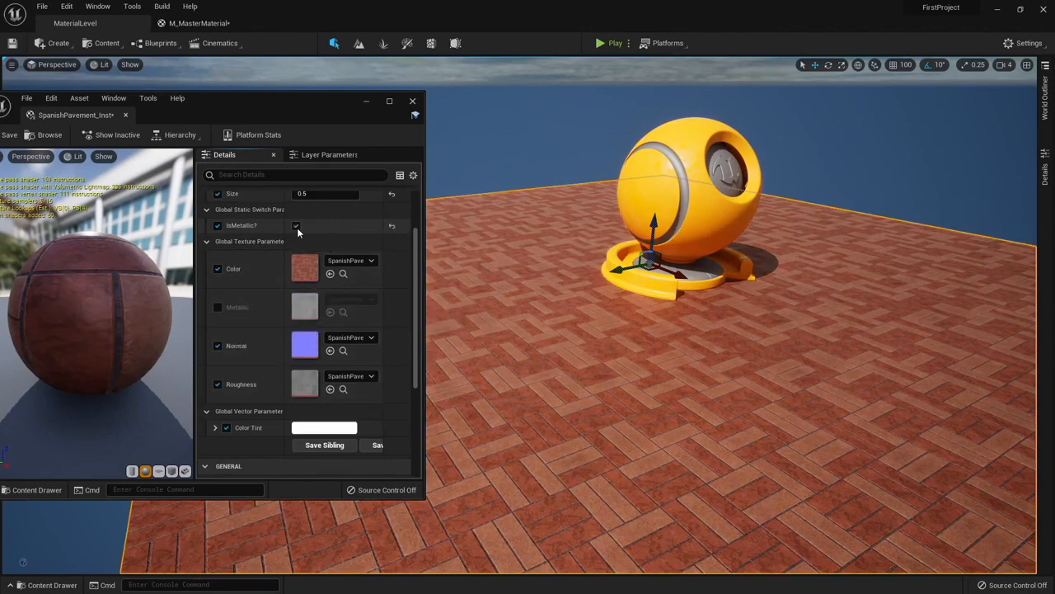
Enable the Metallic texture override, switch IsMetallic? off and clear the IsMetallic? override
{"action": "left_click", "coordinate": [217, 307]}
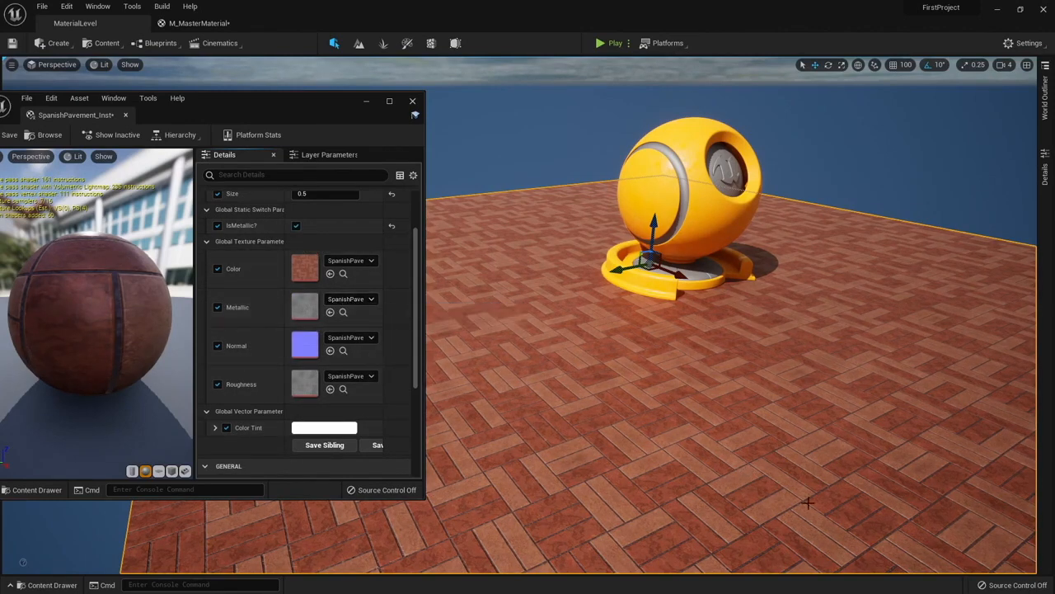
{"action": "left_click", "coordinate": [296, 226]}
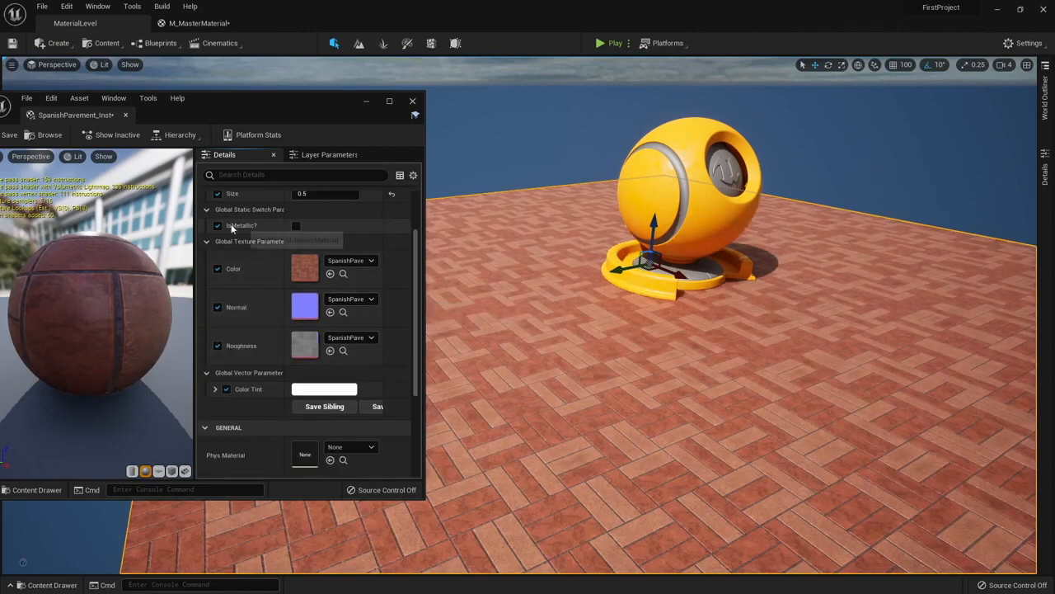
{"action": "left_click", "coordinate": [218, 226]}
Detach the instance's Details panel into a floating window, make it taller and widen the parameter name column
{"action": "left_click_drag", "start_coordinate": [283, 102], "coordinate": [216, 106]}
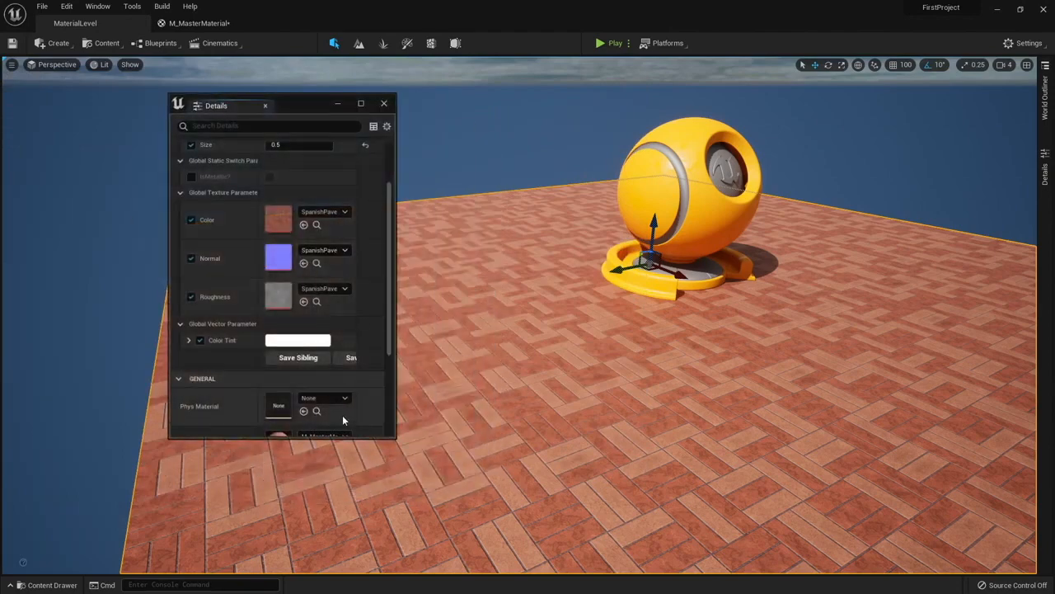
{"action": "left_click_drag", "start_coordinate": [338, 441], "coordinate": [337, 529]}
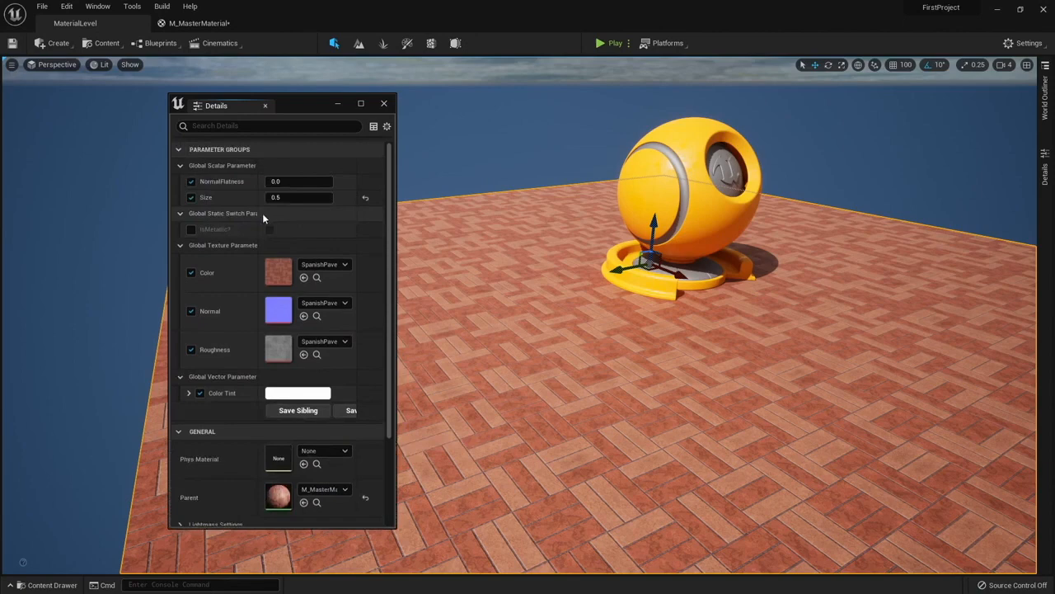
{"action": "left_click_drag", "start_coordinate": [269, 216], "coordinate": [307, 216]}
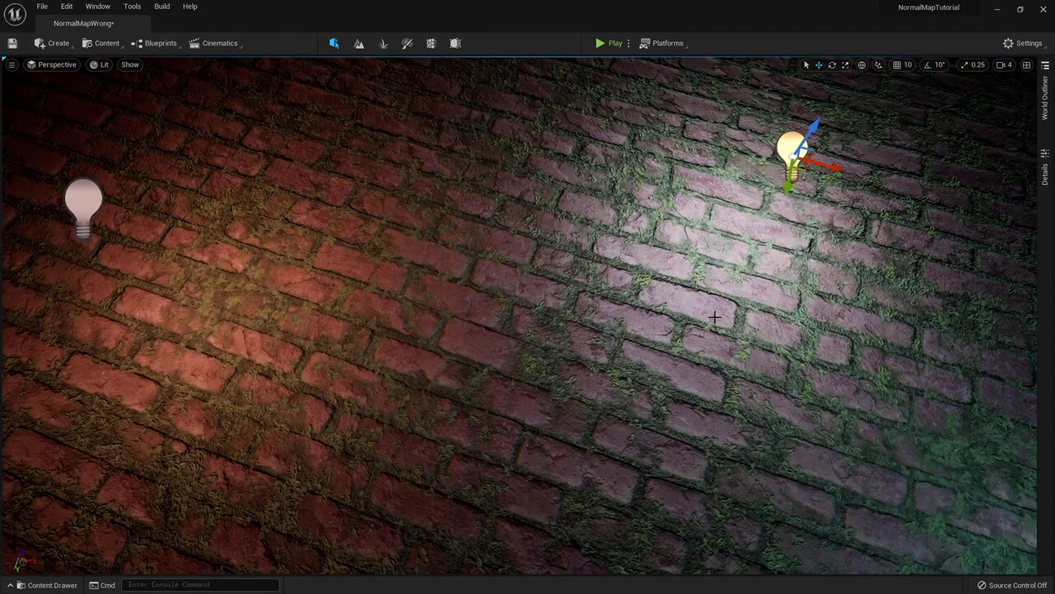
Examine the brick surface of the NormalMapWrong level and its shading around the light from several distances and angles
{"action": "right_click_drag", "start_coordinate": [715, 333], "coordinate": [722, 357]}
{"action": "right_click_drag", "start_coordinate": [608, 341], "coordinate": [607, 369]}
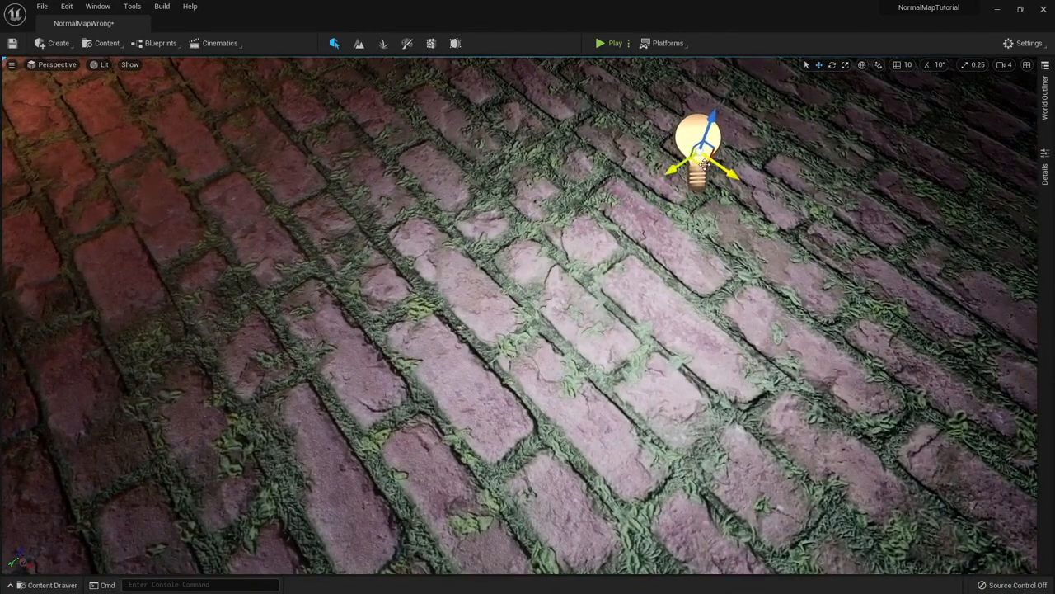
{"action": "right_click_drag", "start_coordinate": [549, 238], "coordinate": [486, 258]}
{"action": "key", "text": "d"}
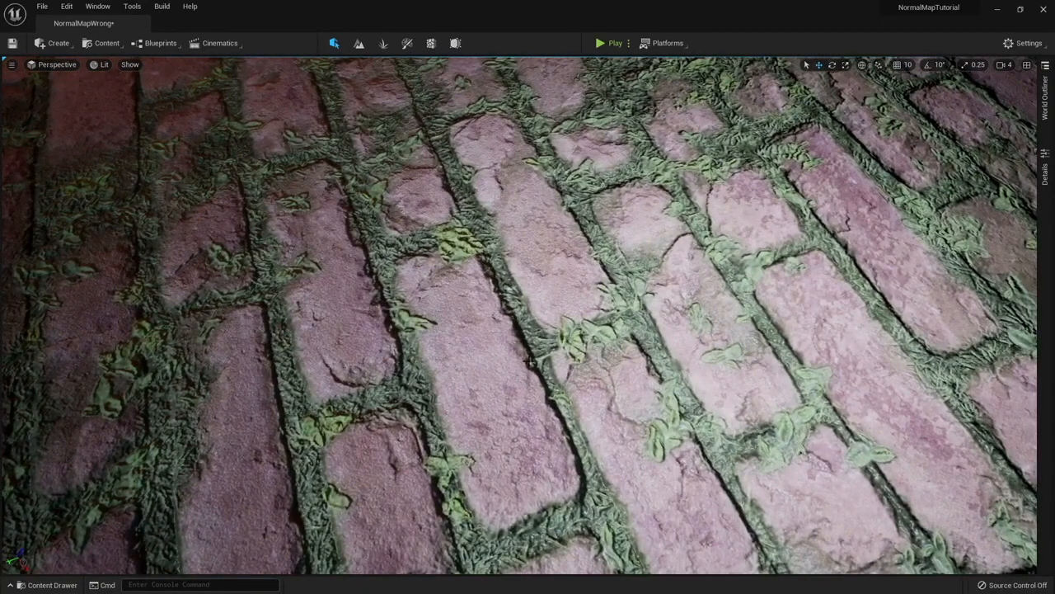
{"action": "key", "text": "s"}
{"action": "mouse_move", "coordinate": [453, 472]}
{"action": "right_mouse_down"}
{"action": "mouse_move", "coordinate": [388, 458]}
{"action": "mouse_move", "coordinate": [448, 468]}
{"action": "right_mouse_up"}
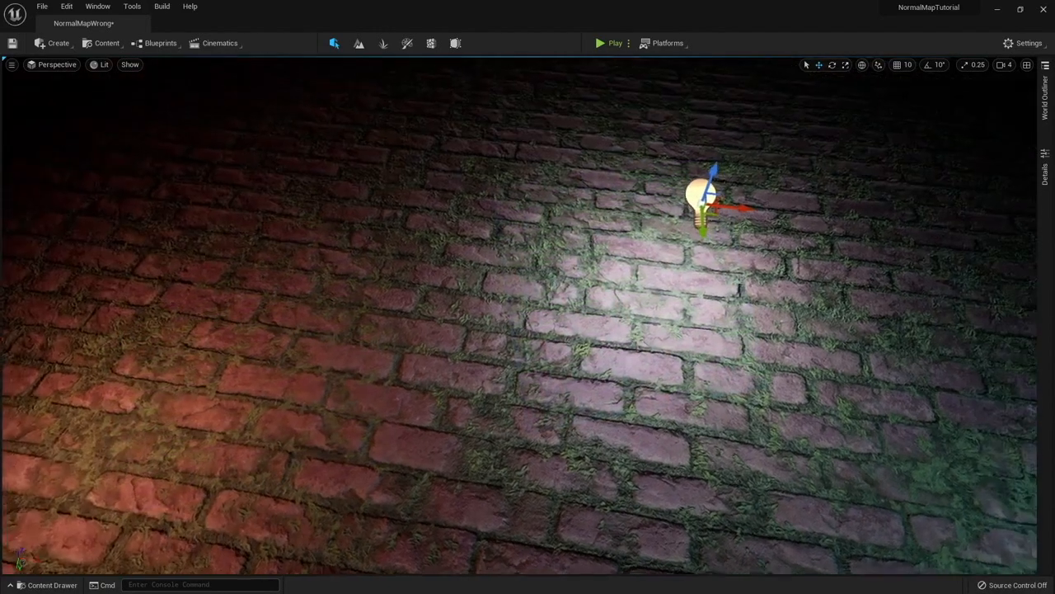
{"action": "right_click_drag", "start_coordinate": [542, 412], "coordinate": [509, 425]}
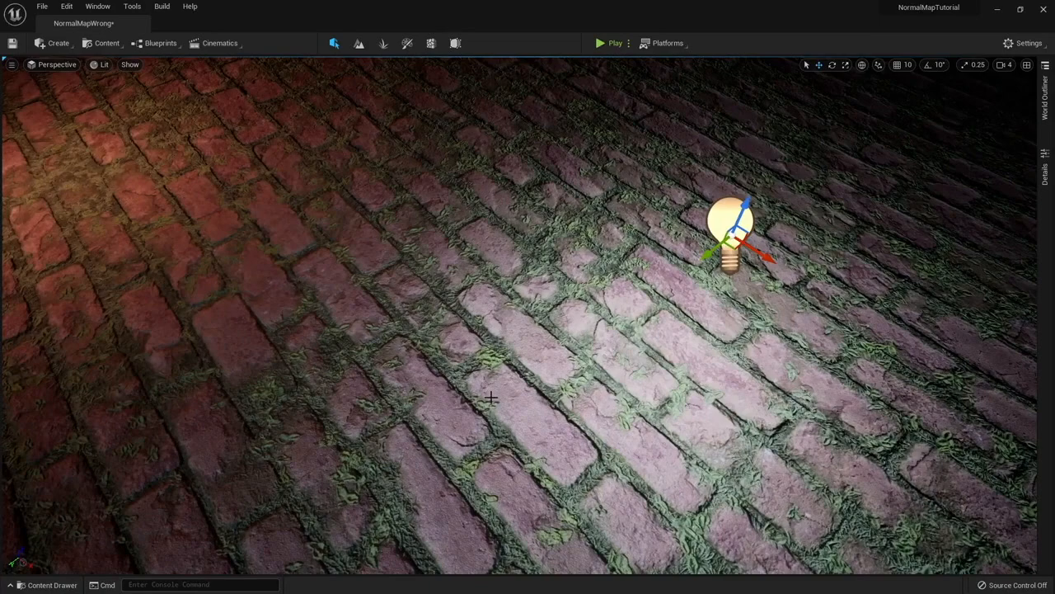
{"action": "right_click_drag", "start_coordinate": [503, 371], "coordinate": [549, 367]}
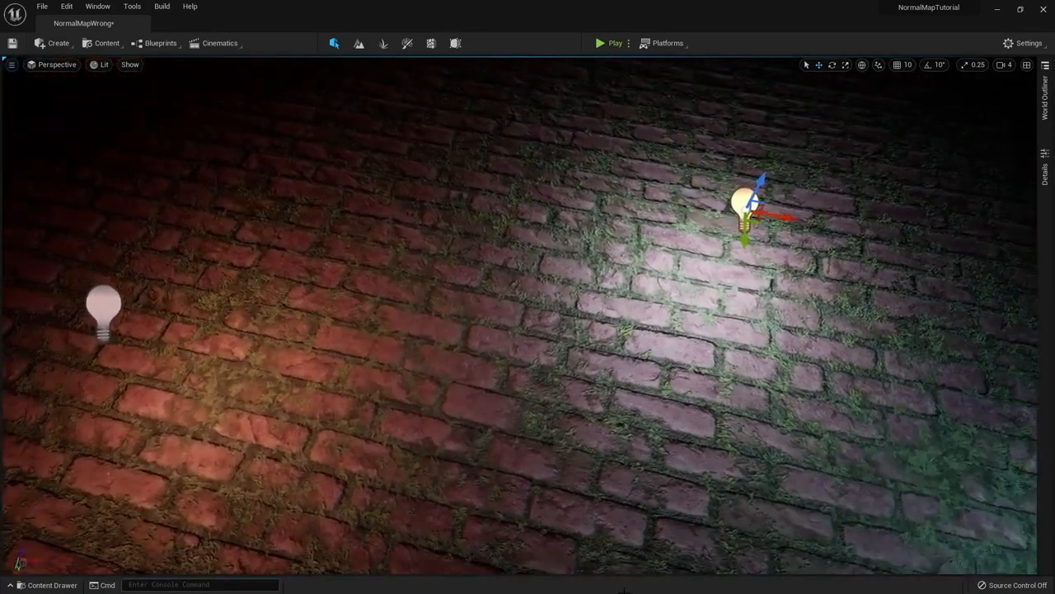
Open the brick plane's GrassBrick material and open the NormalMap texture used by the Texture Sample feeding its Normal input
{"action": "left_click", "coordinate": [636, 355]}
{"action": "left_click", "coordinate": [1044, 171]}
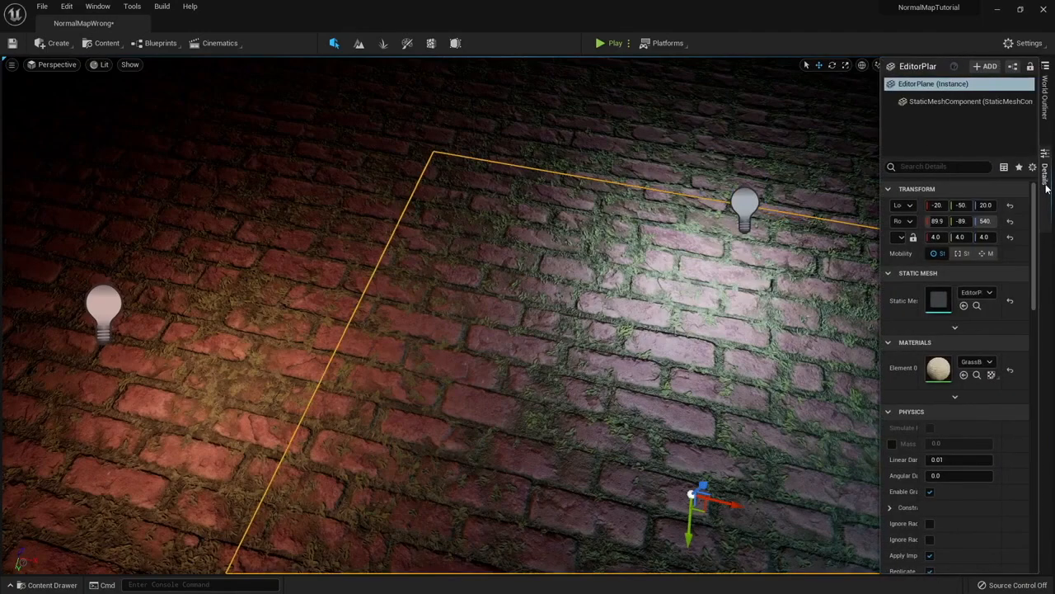
{"action": "double_click", "coordinate": [939, 371]}
{"action": "right_click_drag", "start_coordinate": [830, 396], "coordinate": [901, 241]}
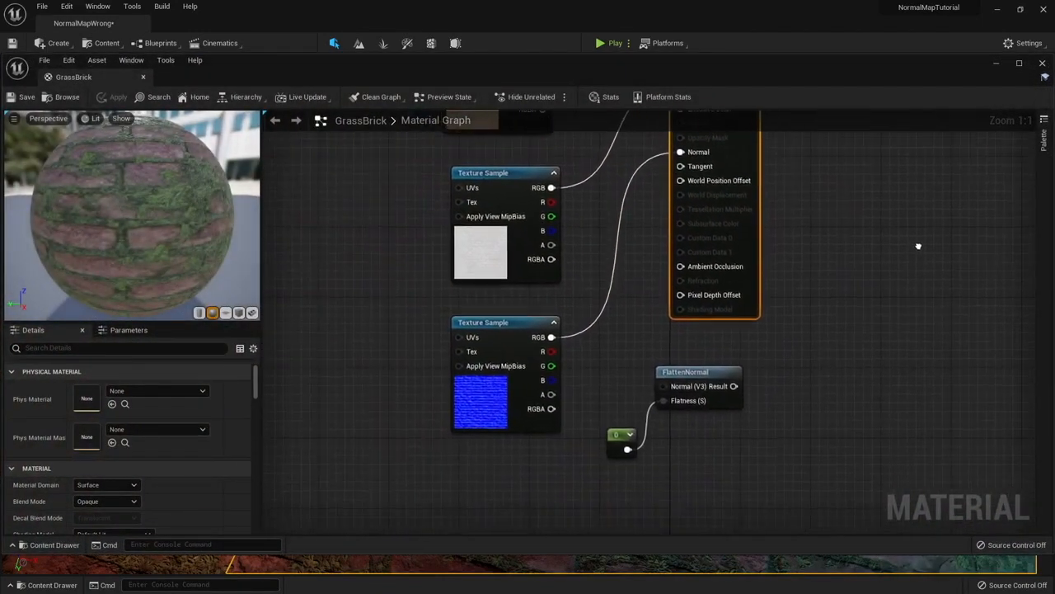
{"action": "left_click", "coordinate": [498, 400]}
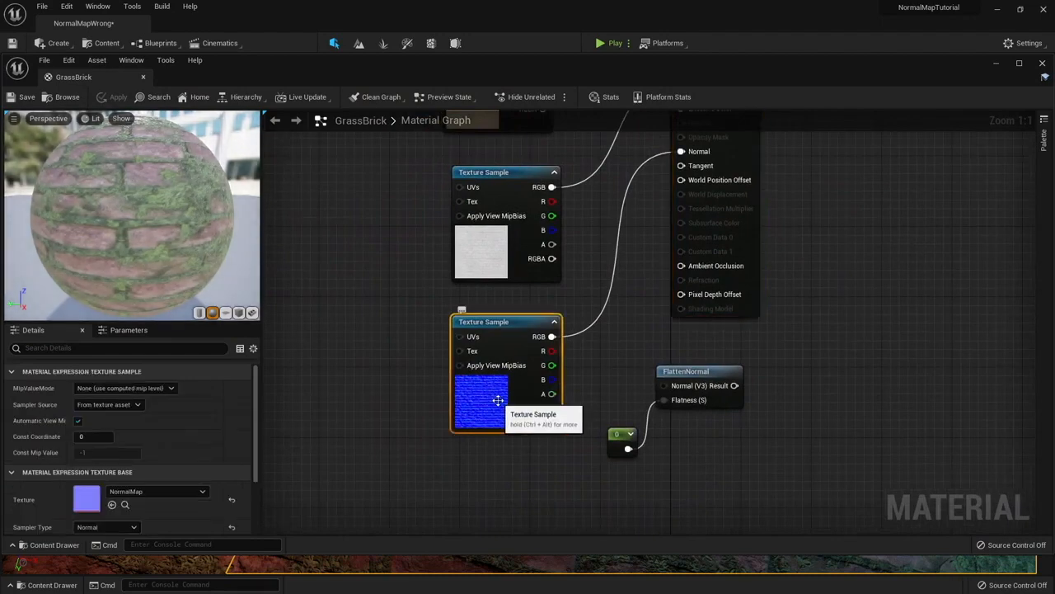
{"action": "double_click", "coordinate": [89, 498]}
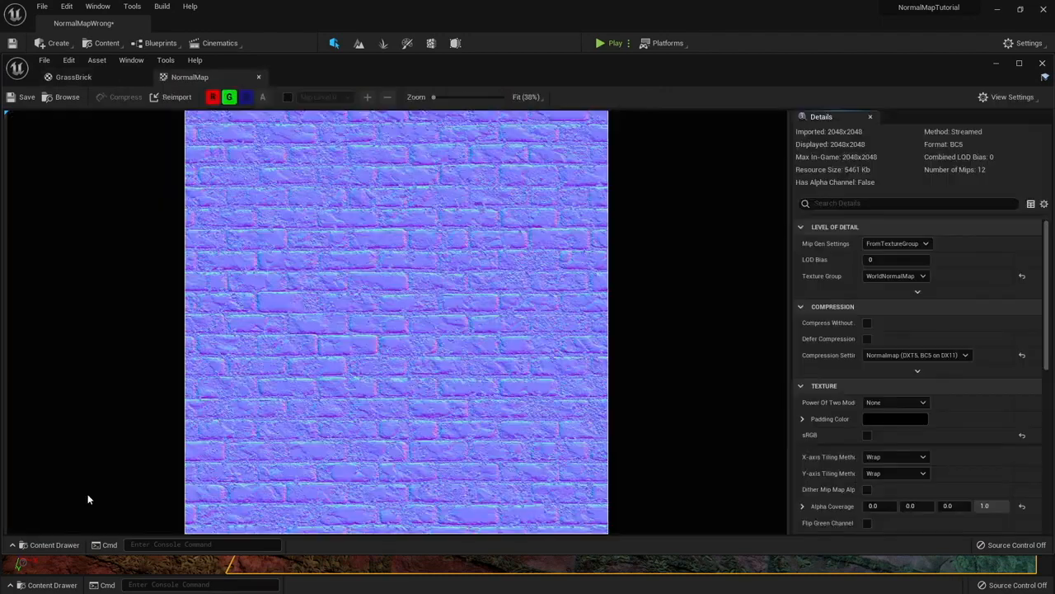
Close the GrassBrick material, dock the NormalMap texture editor beside the level and compare the texture with the brick surface
{"action": "middle_click", "coordinate": [110, 76]}
{"action": "left_click_drag", "start_coordinate": [99, 80], "coordinate": [218, 25]}
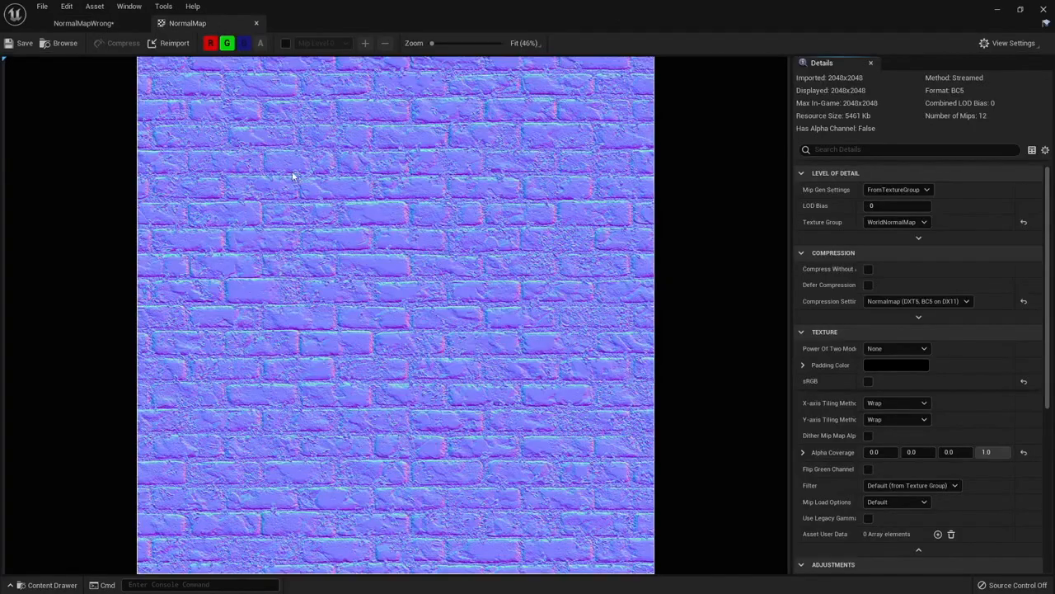
{"action": "left_click", "coordinate": [73, 24]}
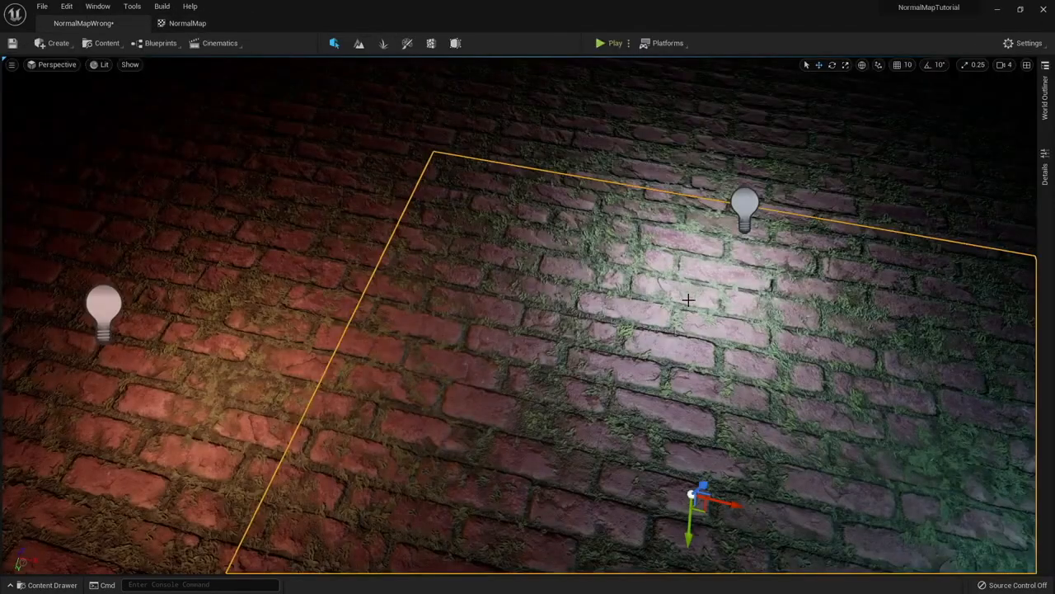
{"action": "left_click", "coordinate": [212, 28]}
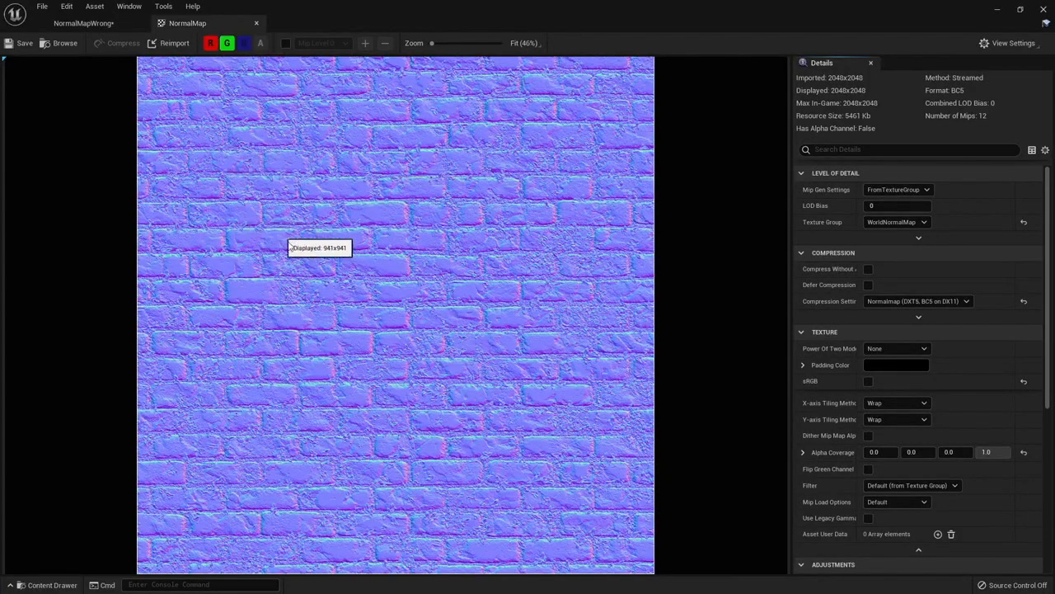
Enable Flip Green Channel in the NormalMap texture's advanced Texture settings and save the texture
{"action": "left_click", "coordinate": [918, 550]}
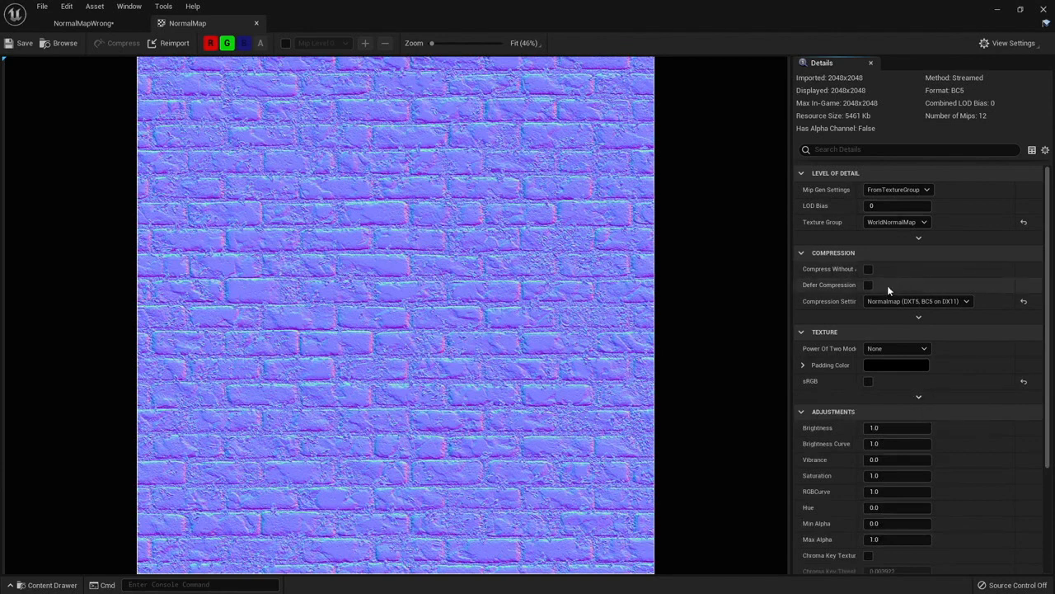
{"action": "left_click", "coordinate": [919, 400]}
{"action": "scroll", "coordinate": [915, 280], "scroll_direction": "down", "scroll_amount": 2}
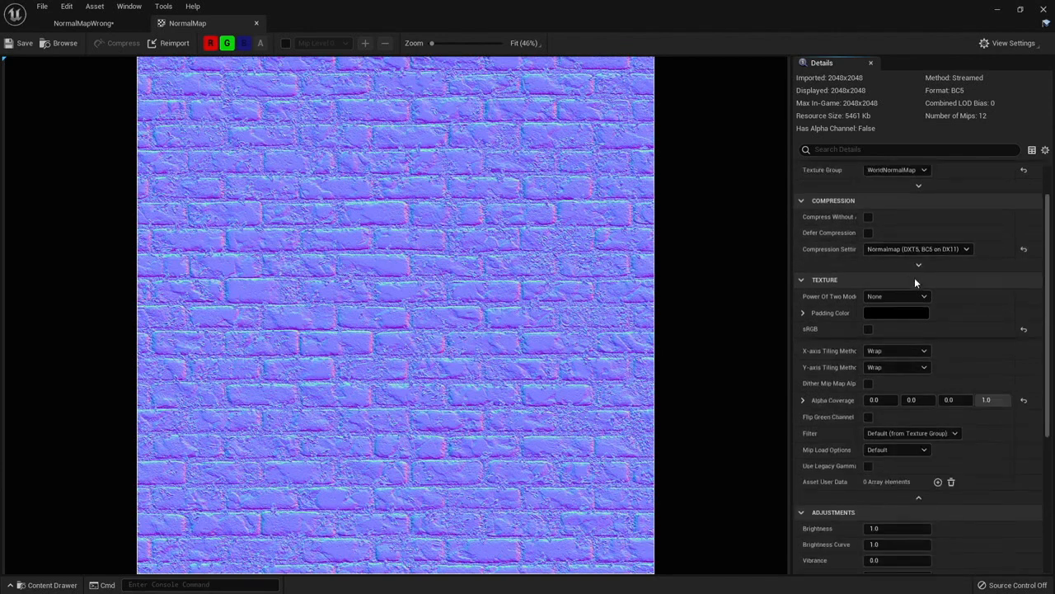
{"action": "left_click", "coordinate": [868, 417]}
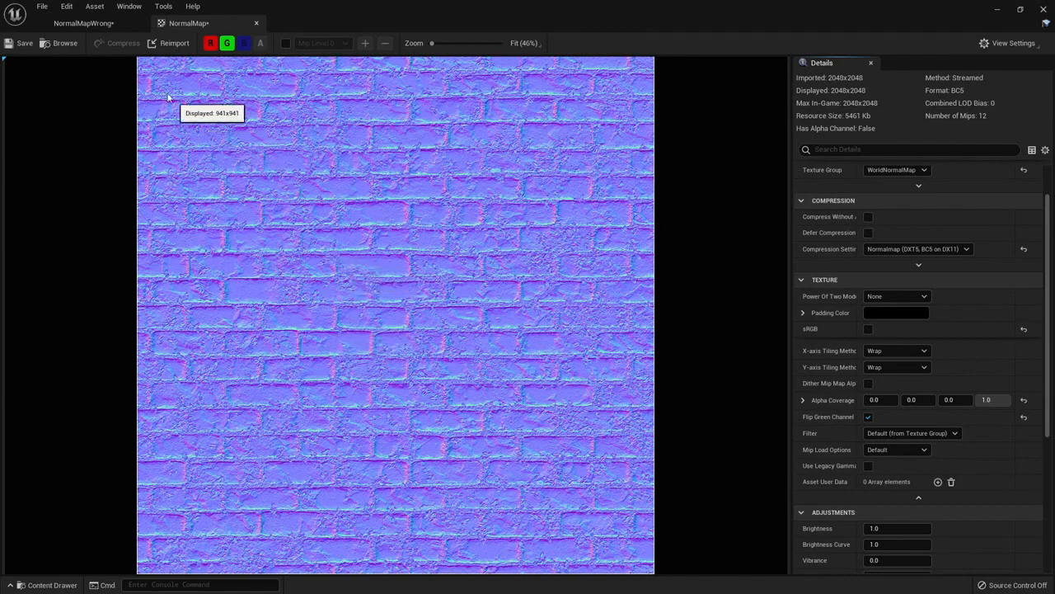
{"action": "left_click", "coordinate": [23, 45]}
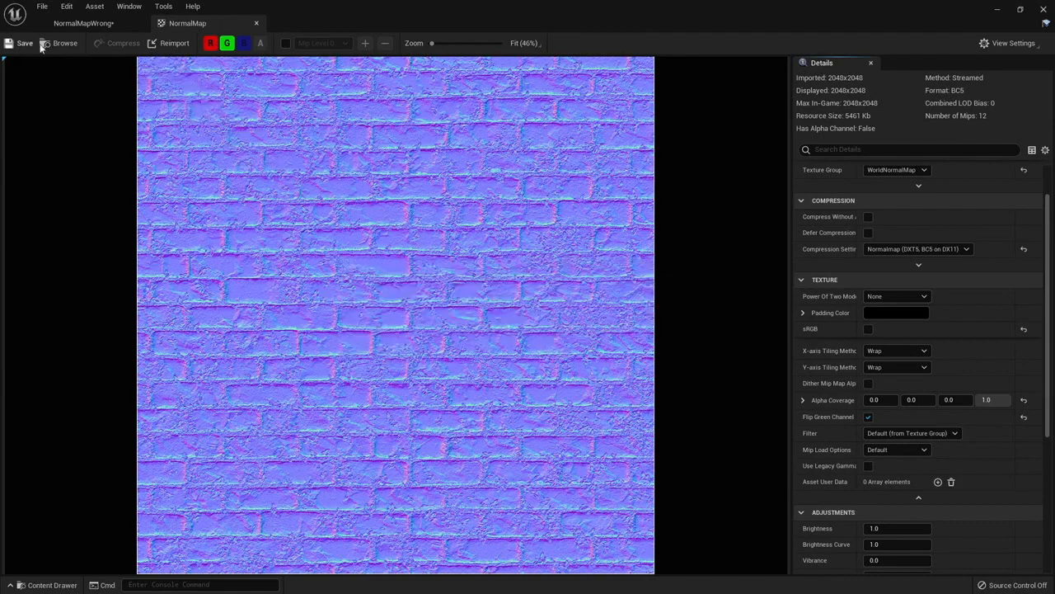
Examine the brick surface in the NormalMapWrong level up close and move the white light across it to check the shading
{"action": "left_click", "coordinate": [84, 24]}
{"action": "right_click_drag", "start_coordinate": [627, 289], "coordinate": [557, 235]}
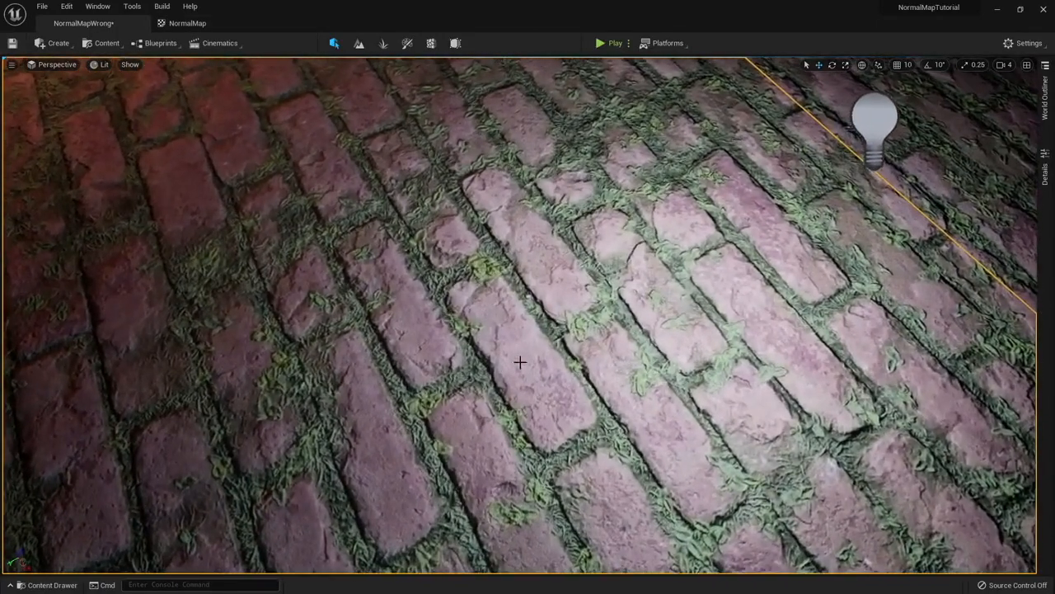
{"action": "left_click", "coordinate": [877, 116]}
{"action": "left_click_drag", "start_coordinate": [877, 147], "coordinate": [826, 237]}
{"action": "right_click_drag", "start_coordinate": [826, 237], "coordinate": [940, 232]}
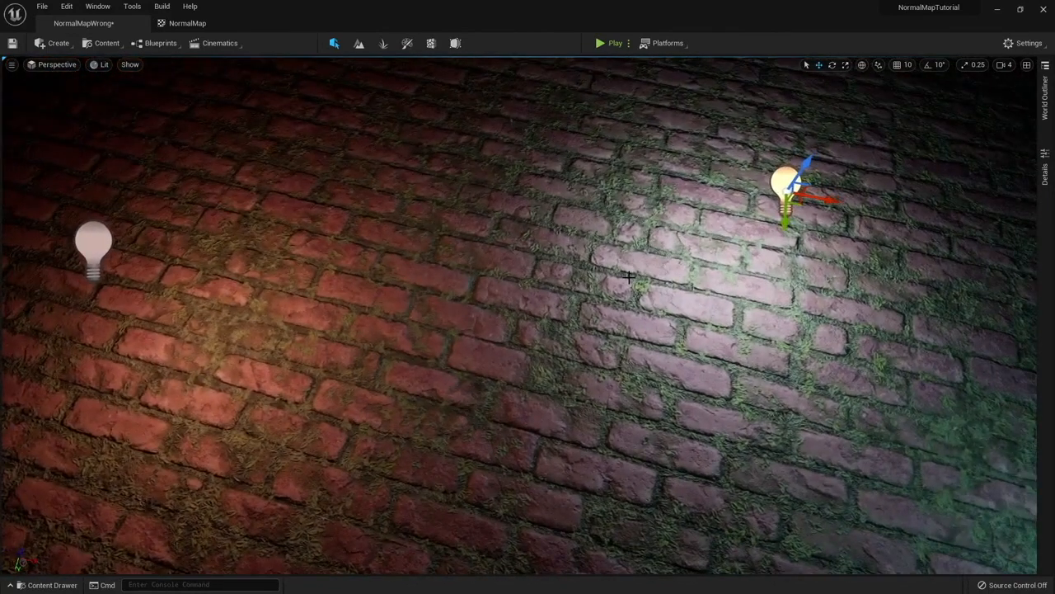